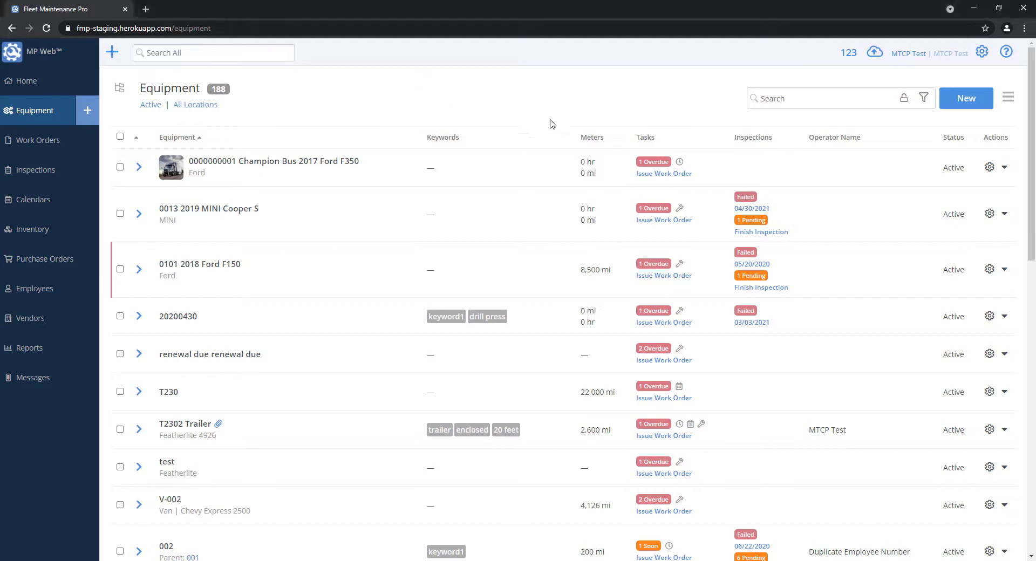
Switch to the Work Orders list and back to the Equipment list
left_click(820, 99)
left_click(41, 141)
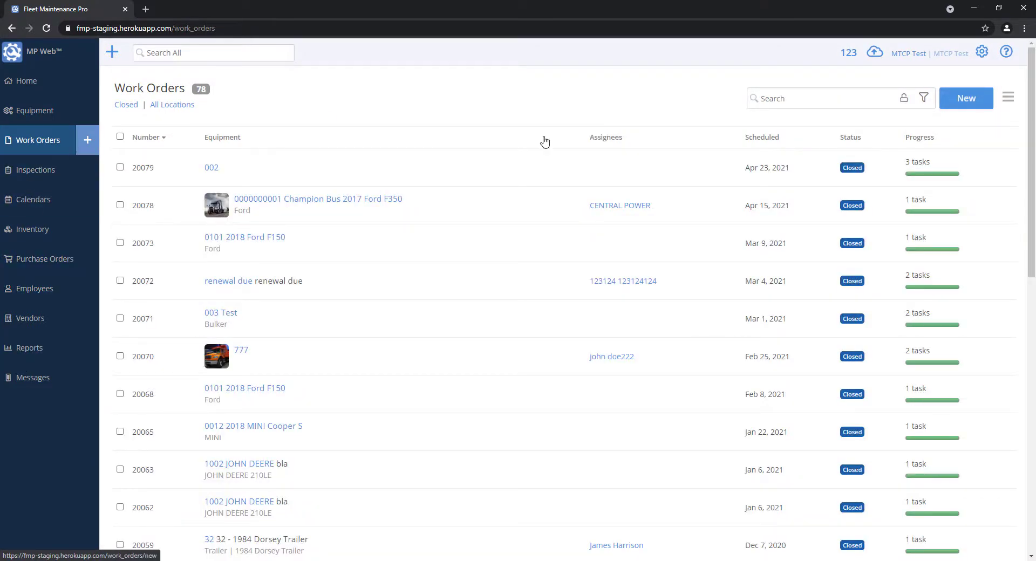
left_click(31, 112)
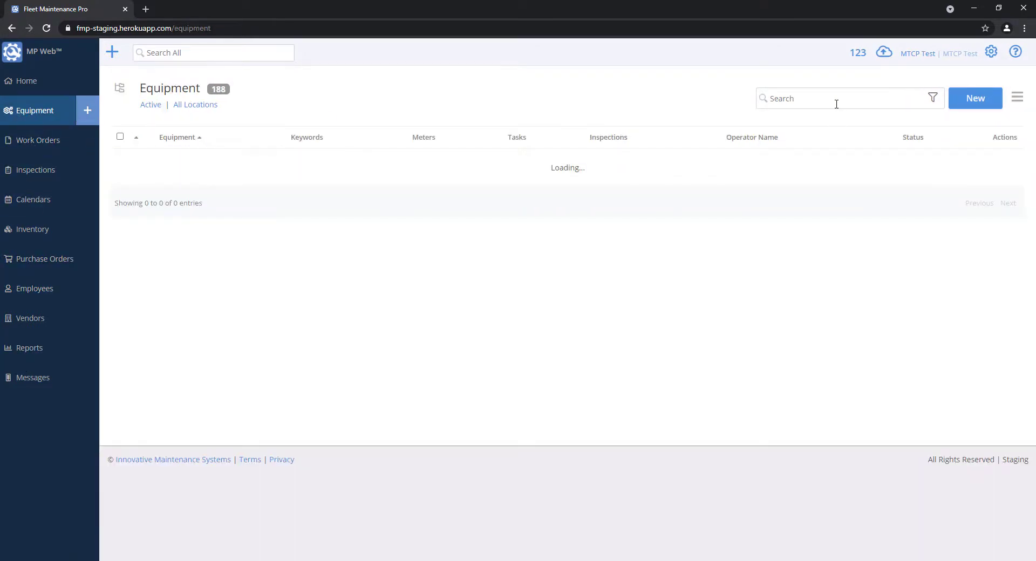
Search the equipment list for Ford, GMC and F-150 in turn, then Ford GMC
left_click(836, 103)
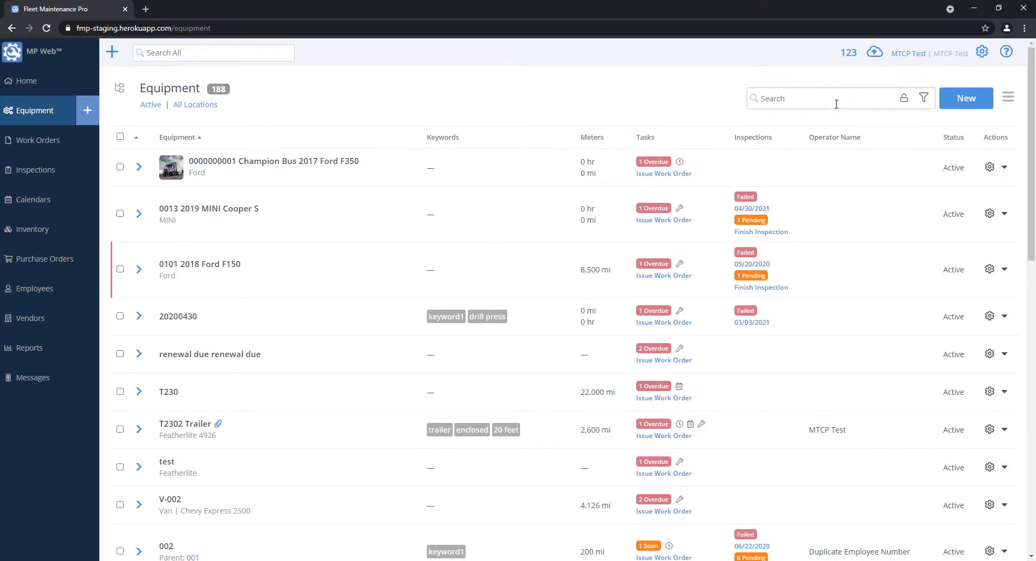
type("Ford")
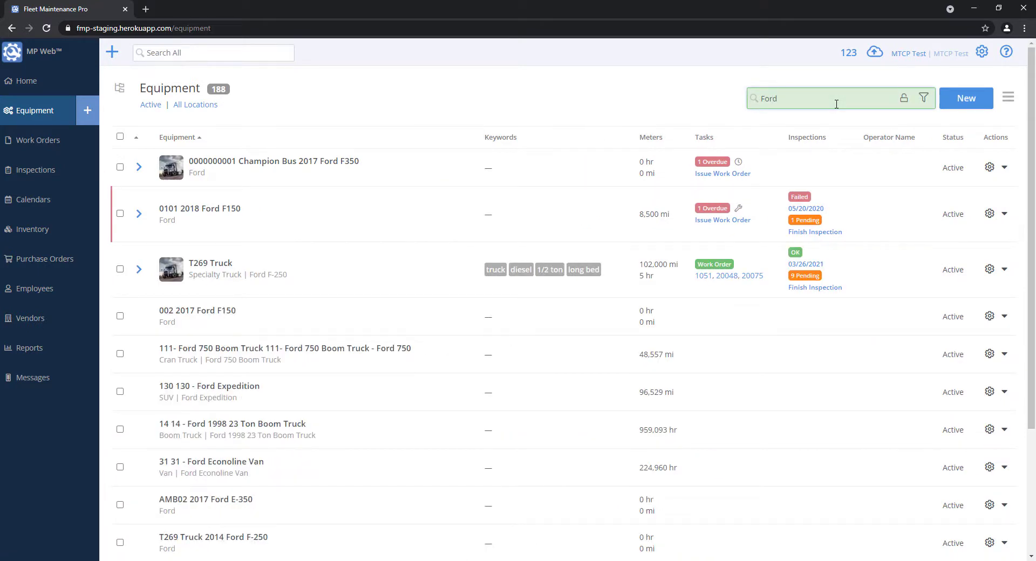
key("BackSpace")
key("BackSpace")
key("BackSpace")
key("BackSpace")
type("GMC")
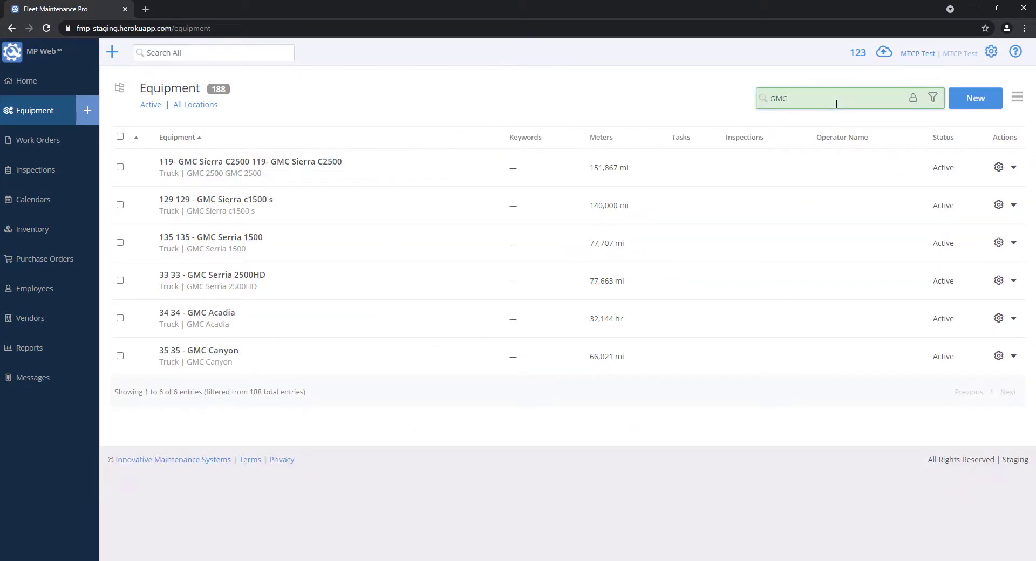
key("ctrl+a")
type("F-150")
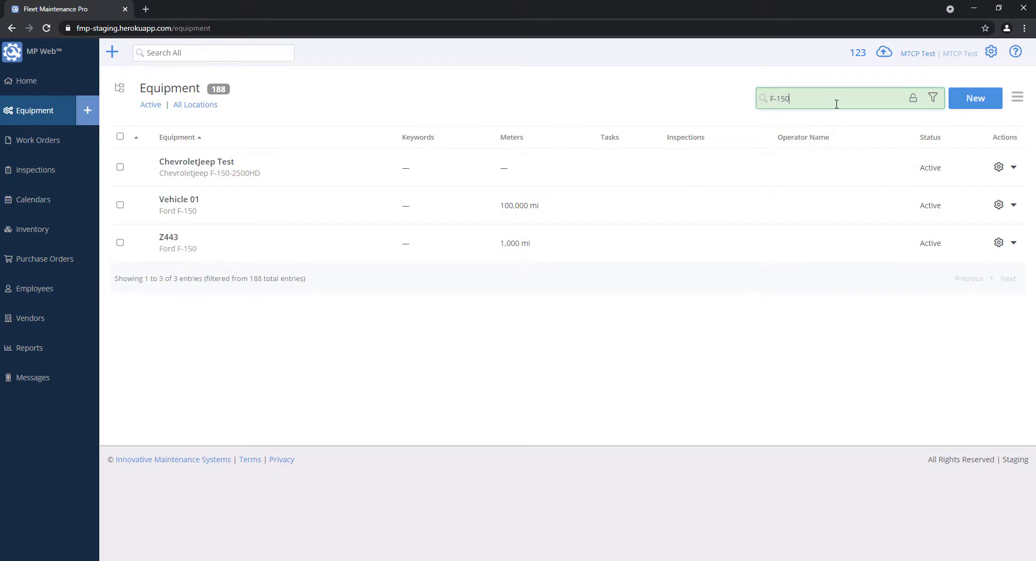
key("BackSpace")
key("BackSpace")
key("BackSpace")
key("BackSpace")
key("BackSpace")
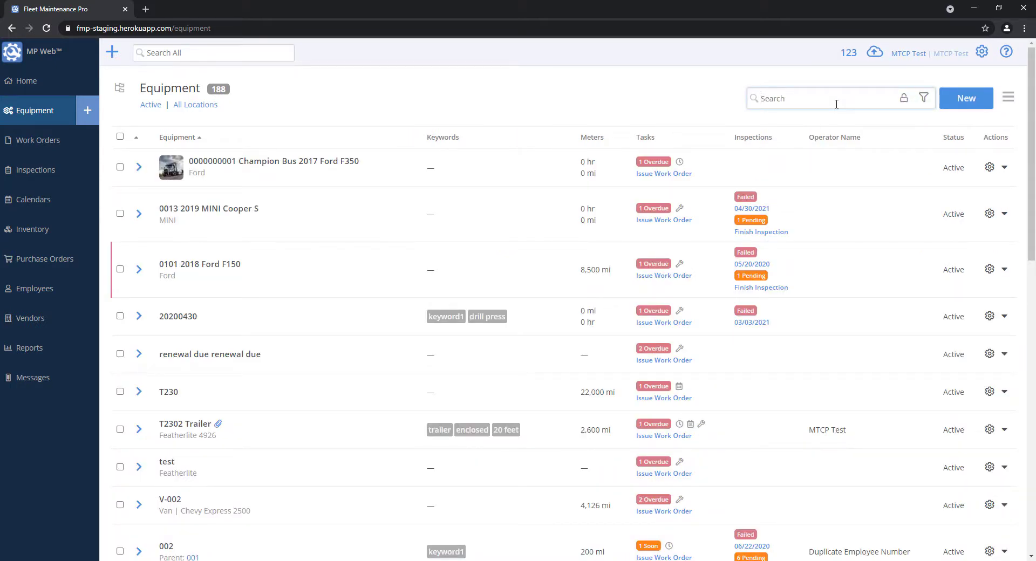
type("Ford GMC")
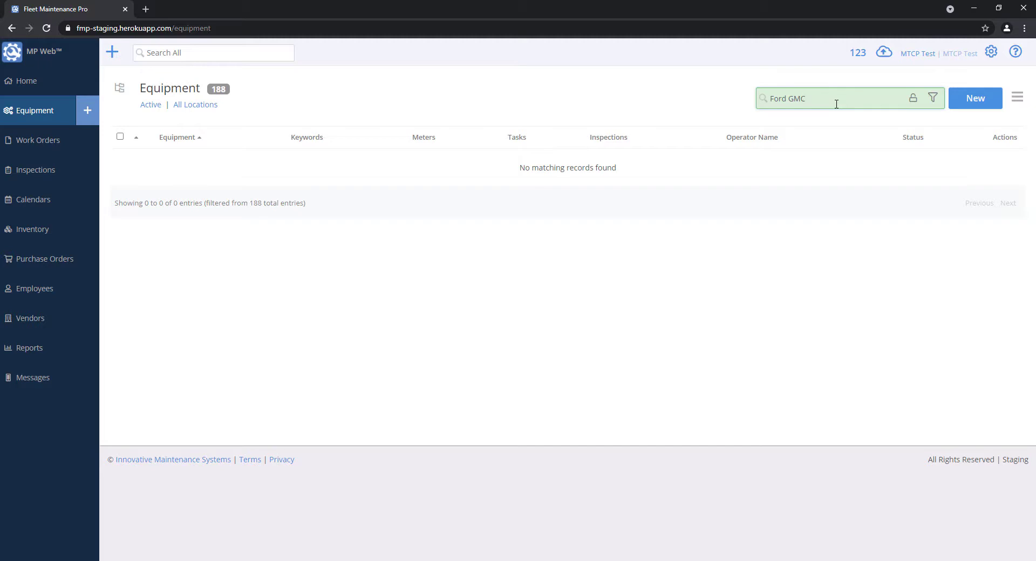
key("BackSpace")
Delete the search text to restore all equipment and open the Filter Equipment dialog
key("ctrl+a")
key("BackSpace")
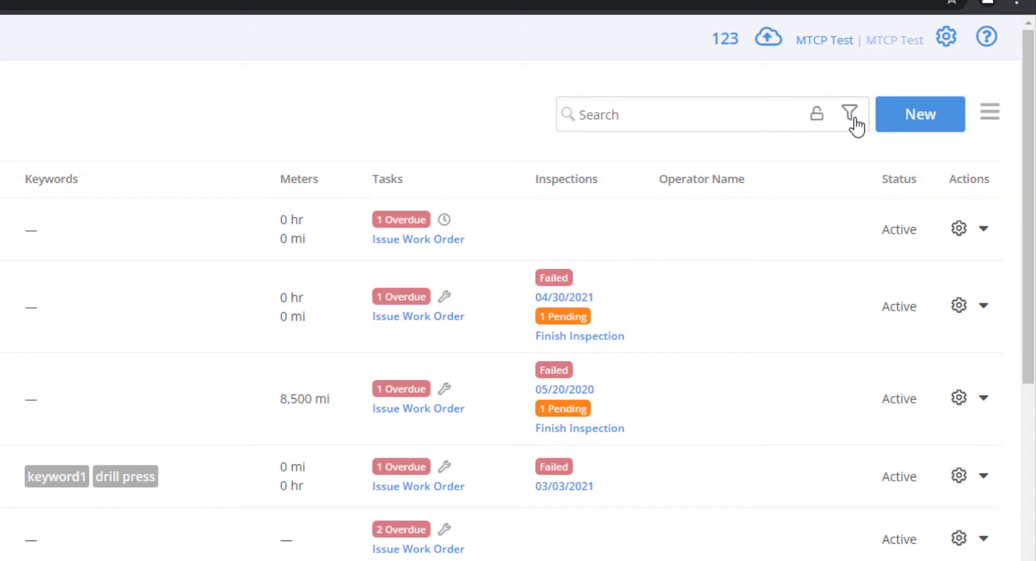
left_click(854, 119)
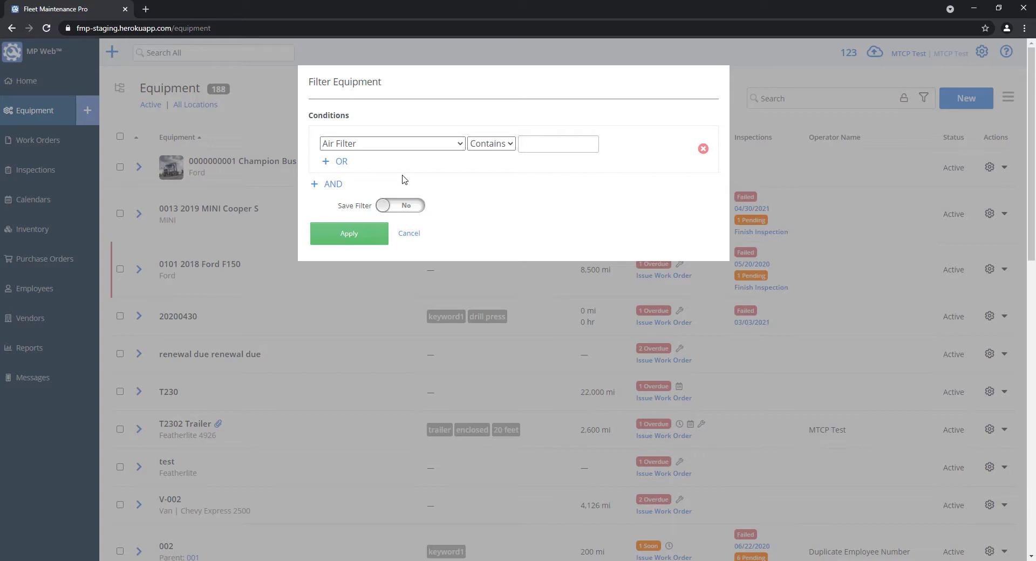
Scroll through the filter's field dropdown to locate the Make field
left_click(462, 146)
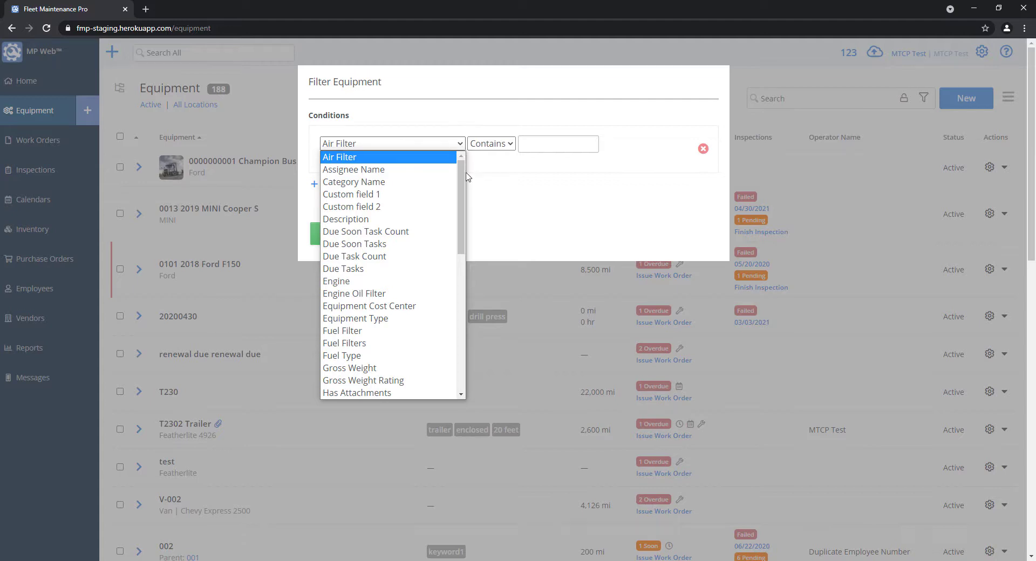
scroll(423, 265, "down", 3)
scroll(423, 264, "up", 3)
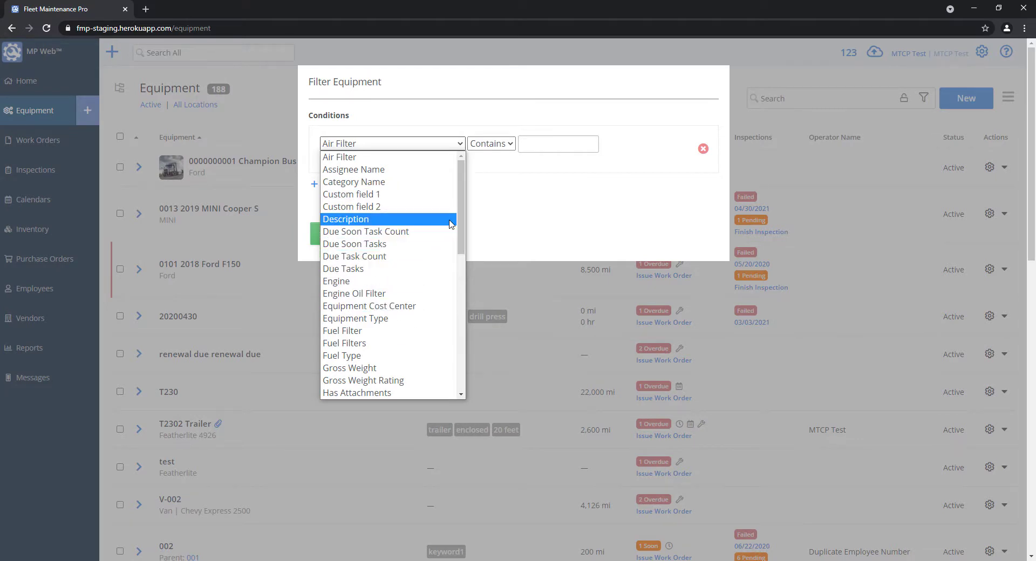
scroll(448, 270, "down", 6)
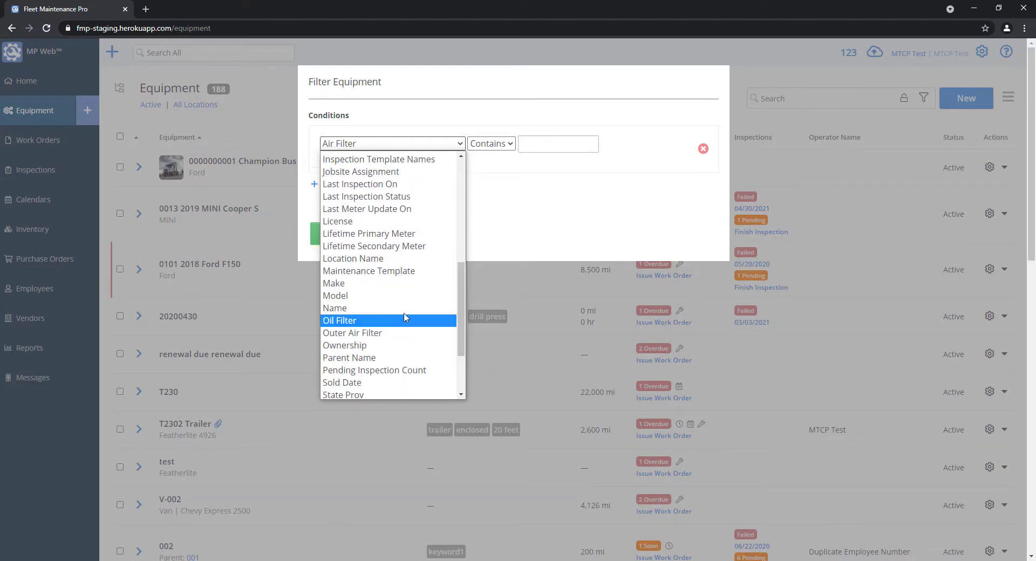
Set the filter condition to Make, Contains, with the value Ford
left_click(341, 284)
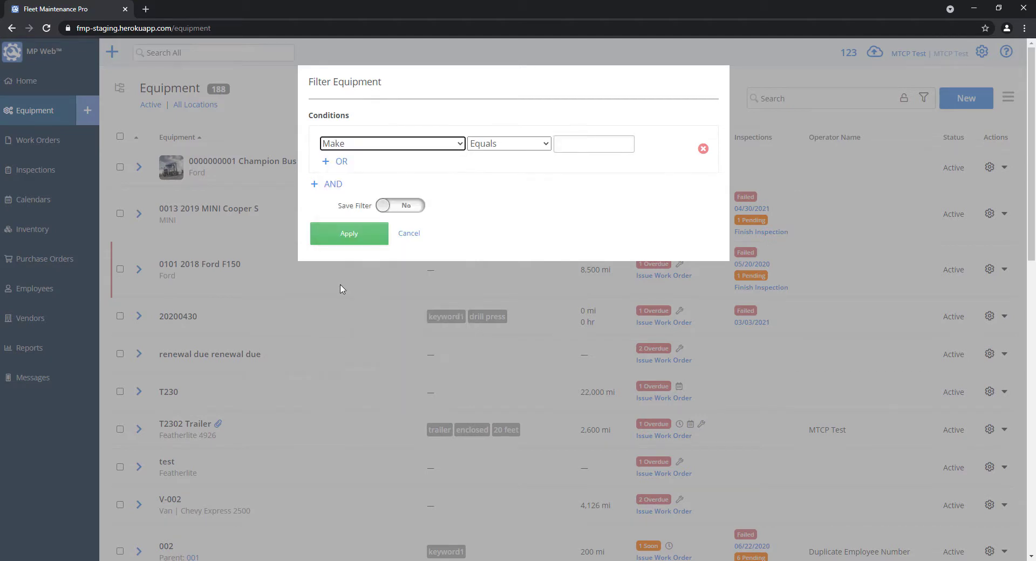
left_click(510, 144)
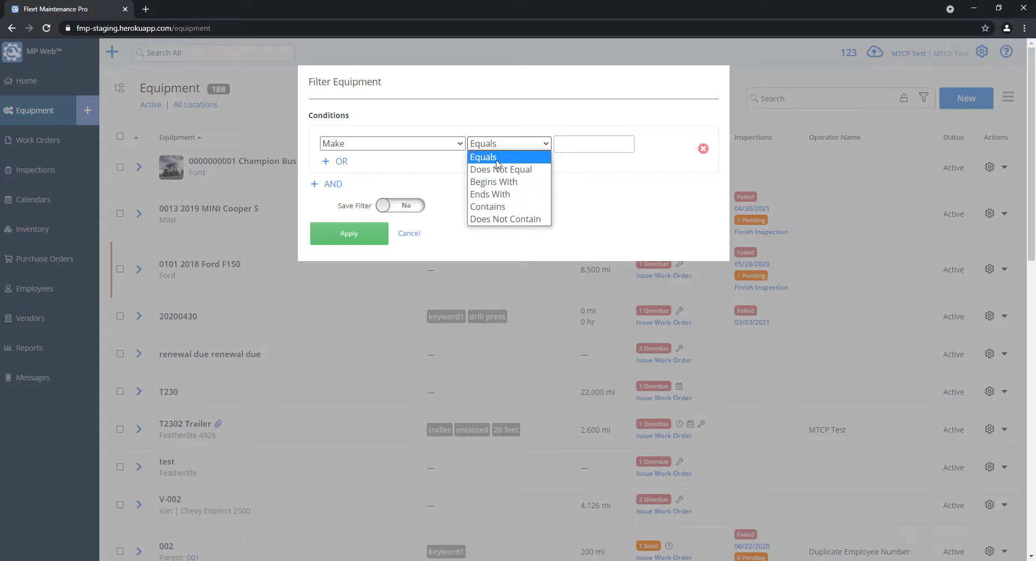
left_click(497, 162)
left_click(597, 143)
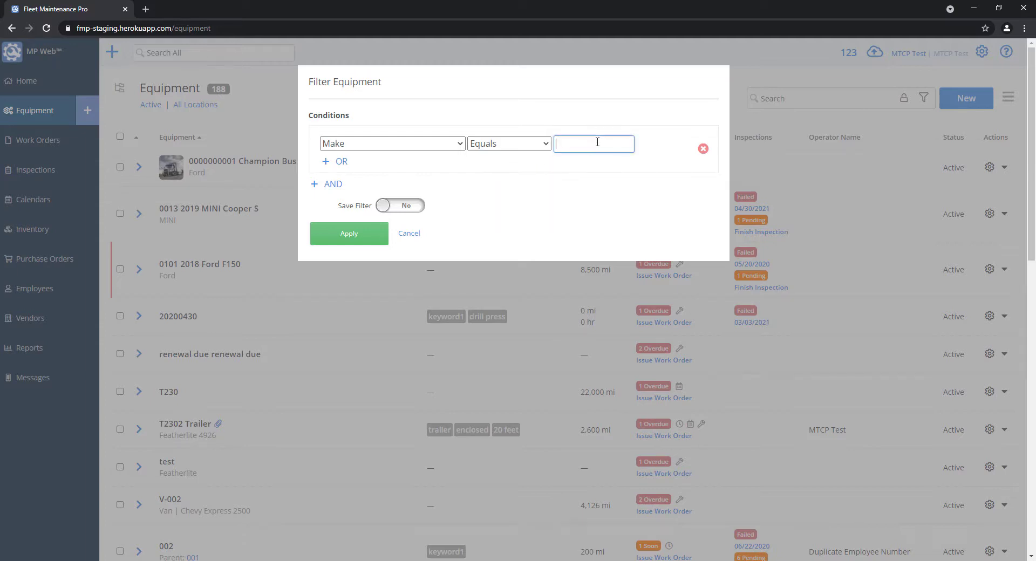
left_click(525, 144)
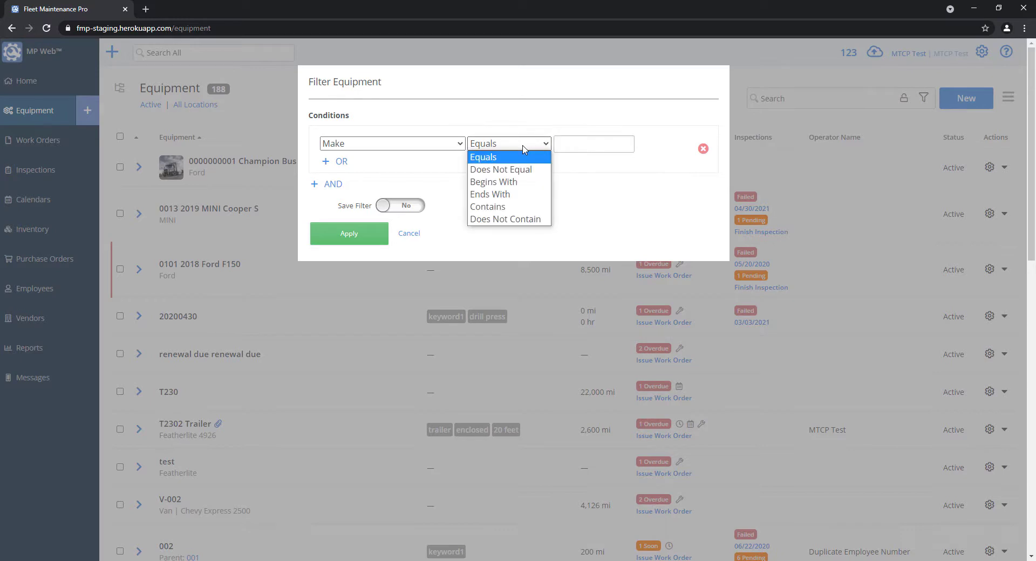
left_click(509, 207)
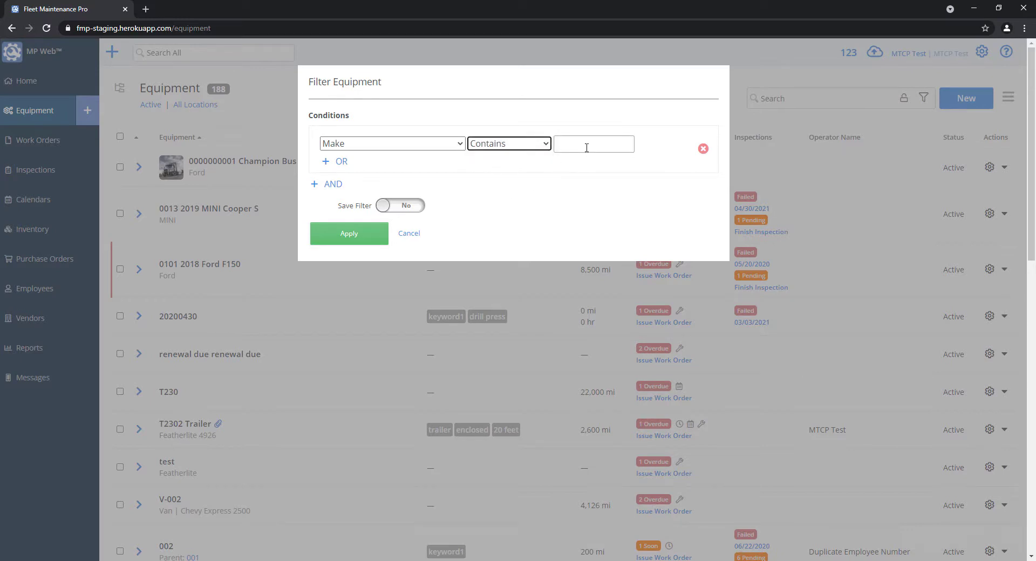
left_click(586, 147)
type("Ford")
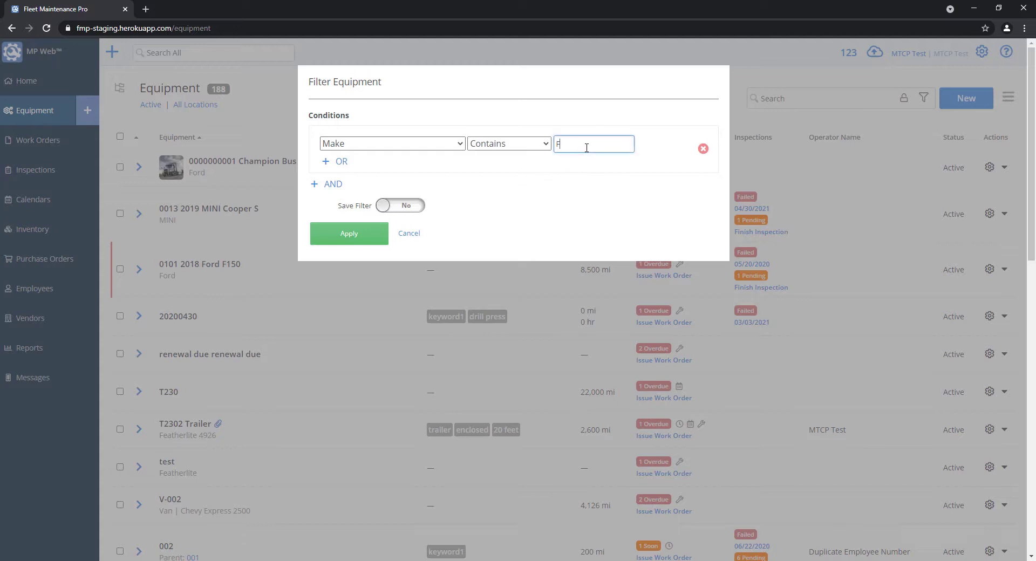
Recheck the operator and field lists, keeping the condition as Make Contains Ford
left_click(498, 147)
left_click(499, 153)
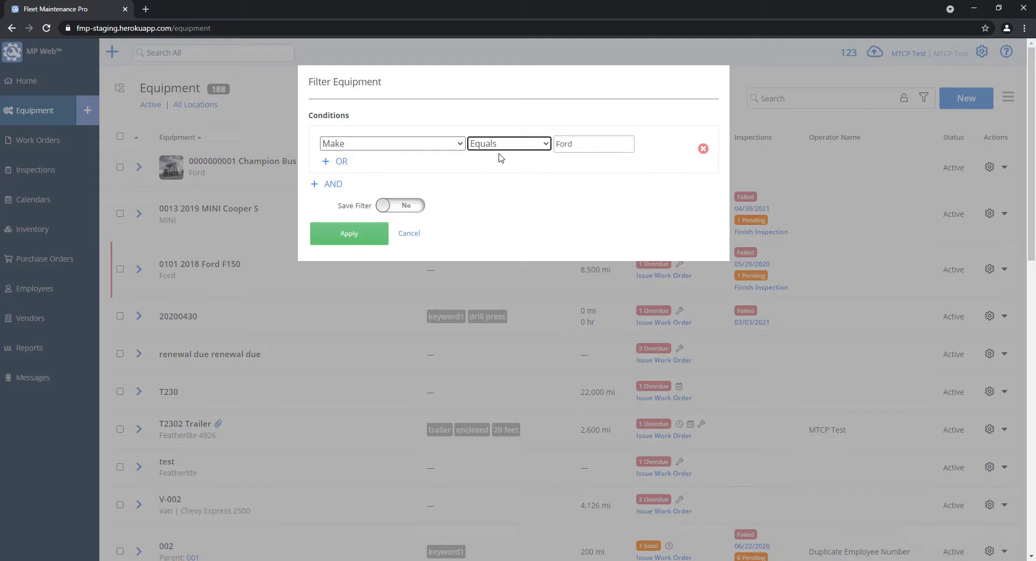
left_click(571, 144)
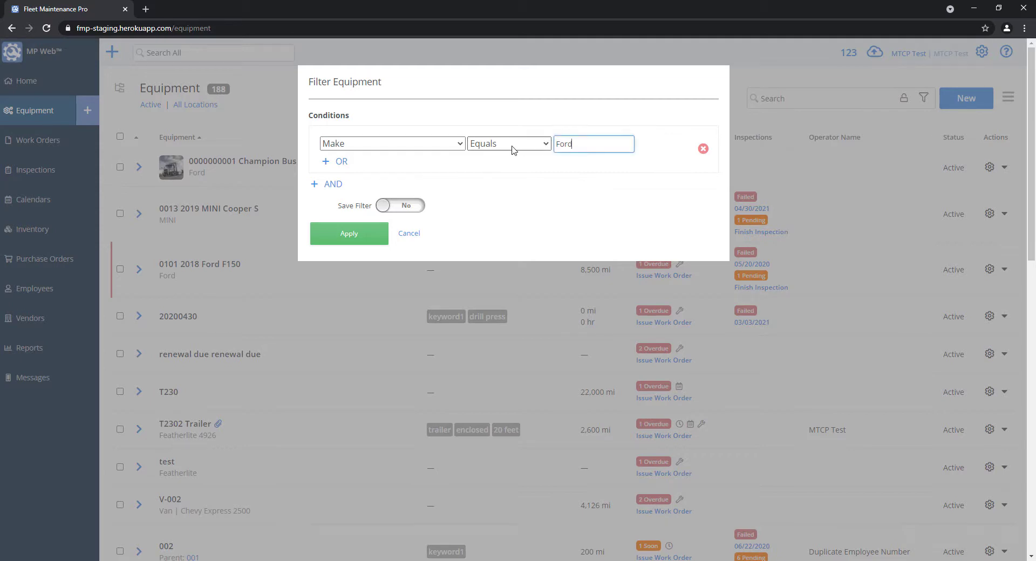
left_click(507, 144)
left_click(499, 207)
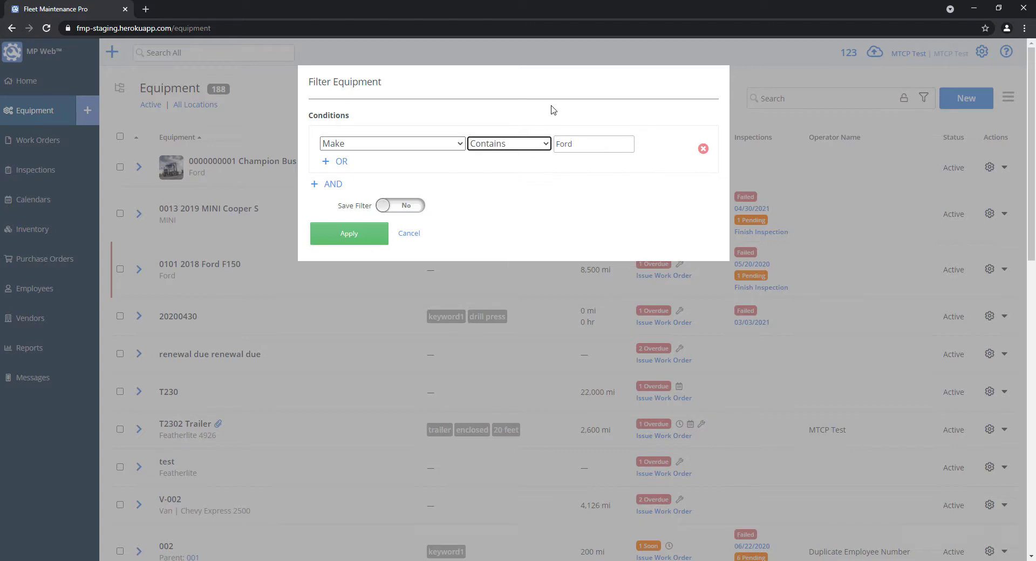
left_click(504, 143)
left_click(422, 143)
scroll(378, 216, "up", 2)
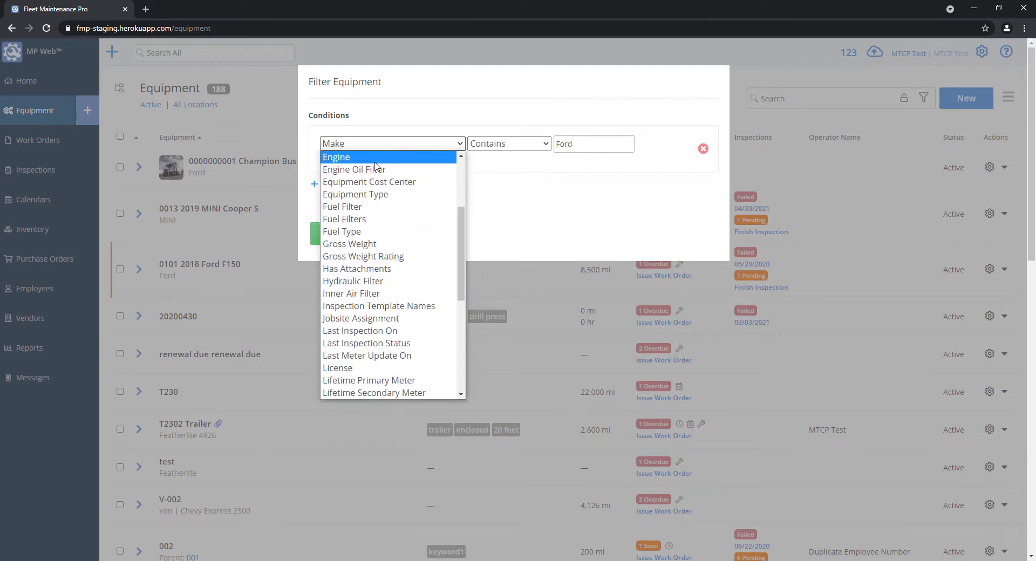
scroll(377, 166, "up", 1)
left_click(389, 146)
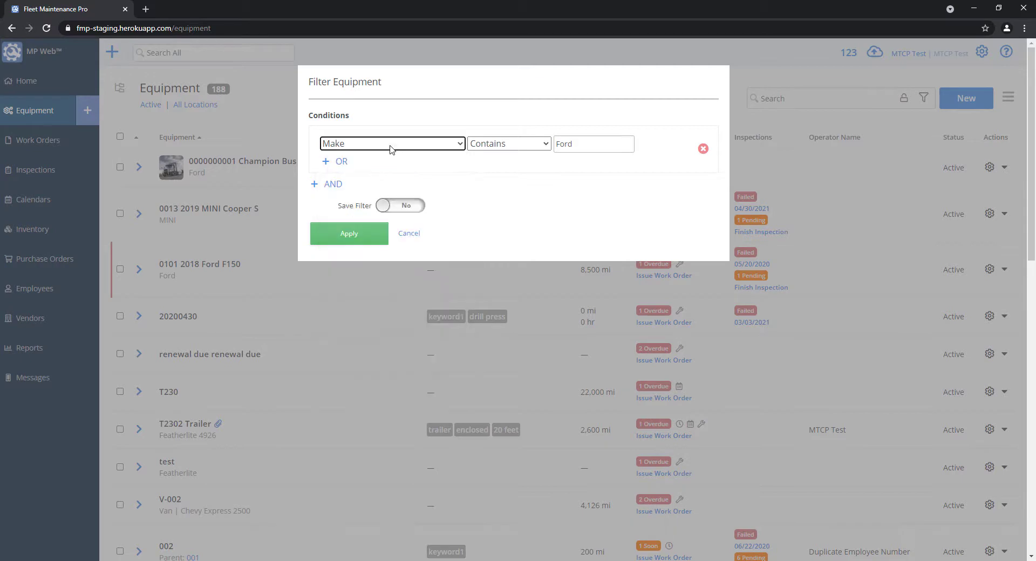
left_click(519, 145)
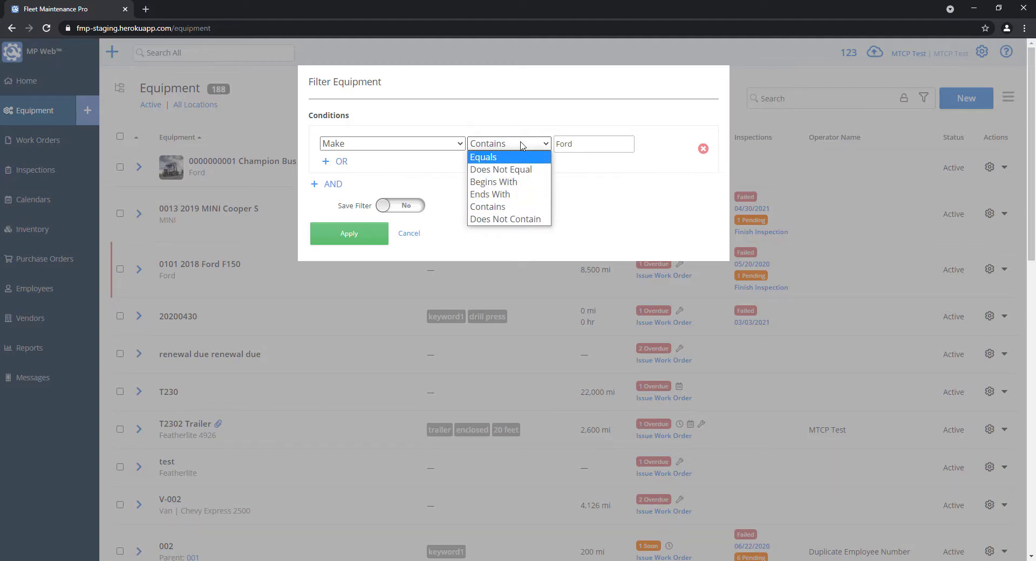
left_click(505, 207)
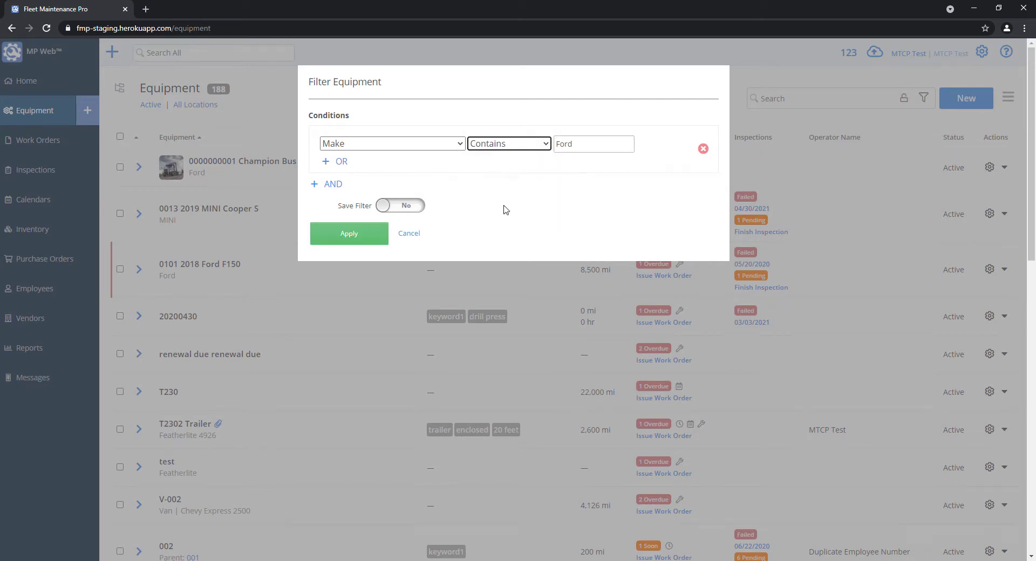
Add an OR condition Make contains GMC, then add a new AND condition group
left_click(338, 164)
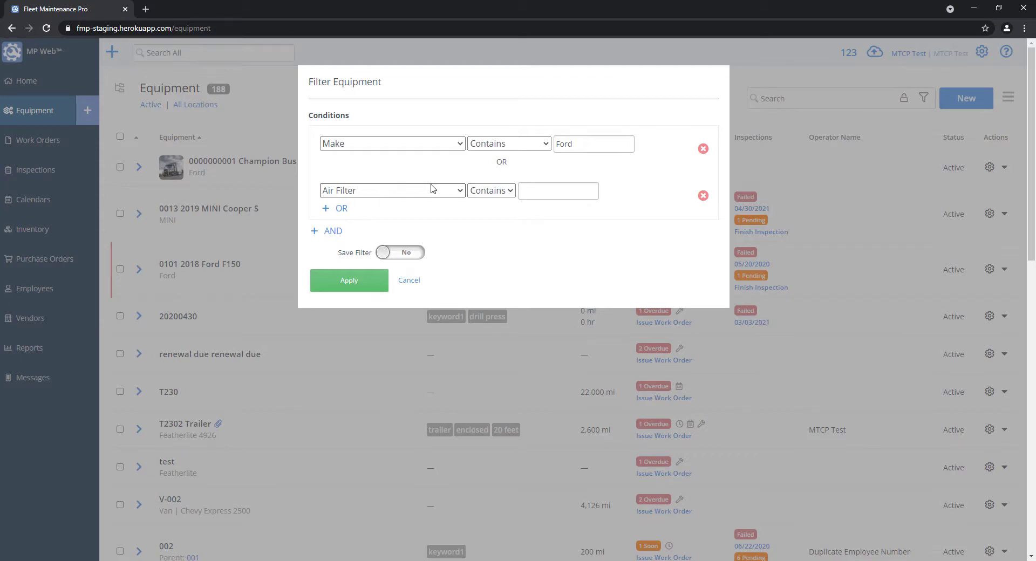
left_click(411, 190)
left_click_drag(462, 233, 461, 324)
left_click(375, 383)
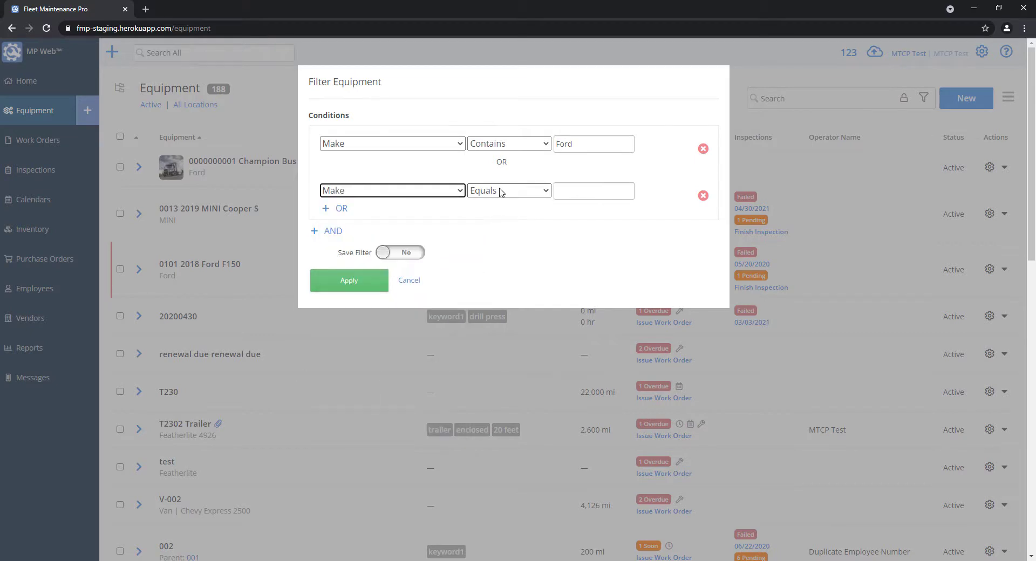
left_click(495, 192)
left_click(490, 257)
left_click(581, 191)
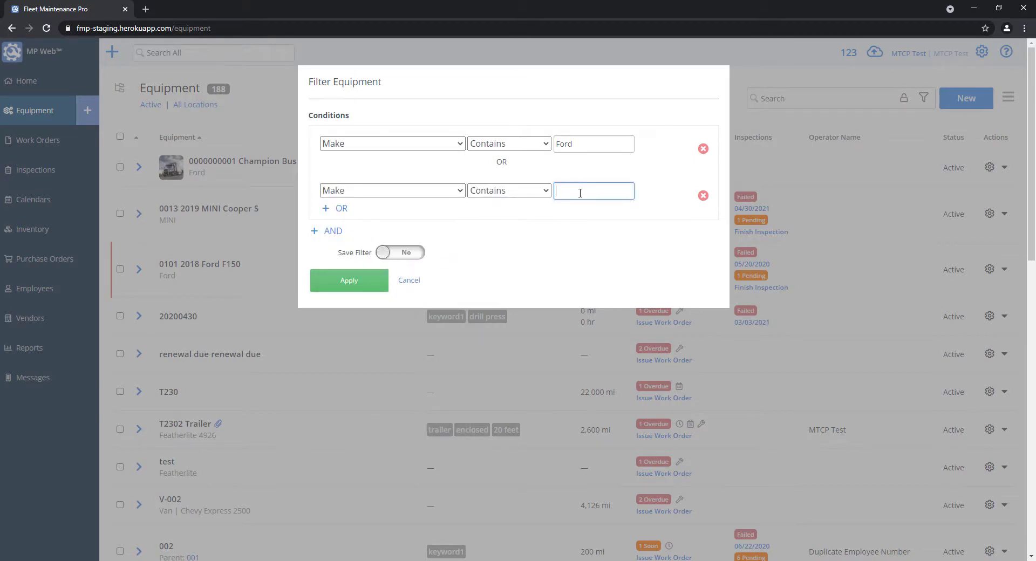
type("GMC")
left_click(326, 233)
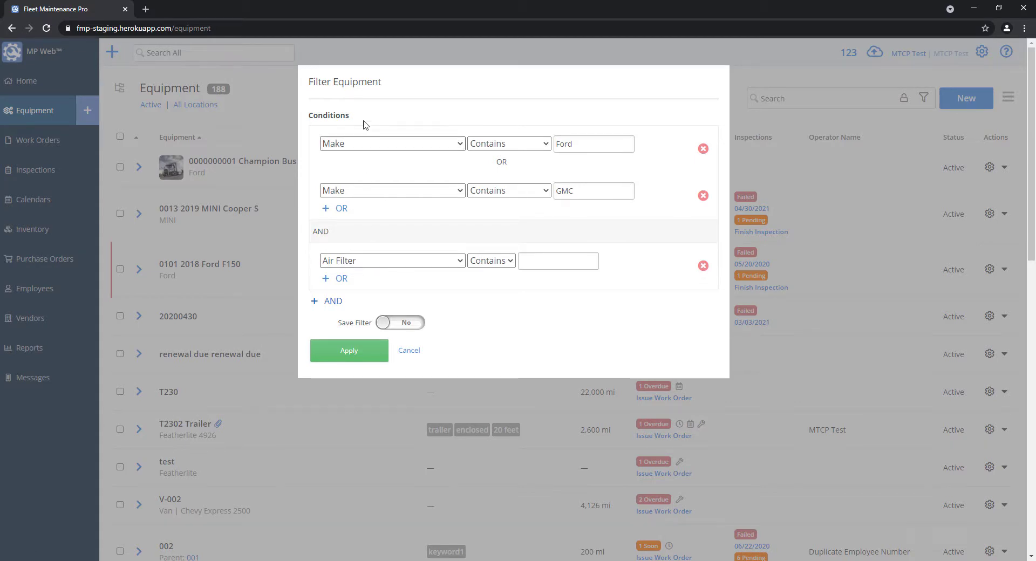
Set the AND row's field to Fuel Type, operator to Contains, and value to Diesel
left_click(378, 260)
scroll(383, 382, "down", 1)
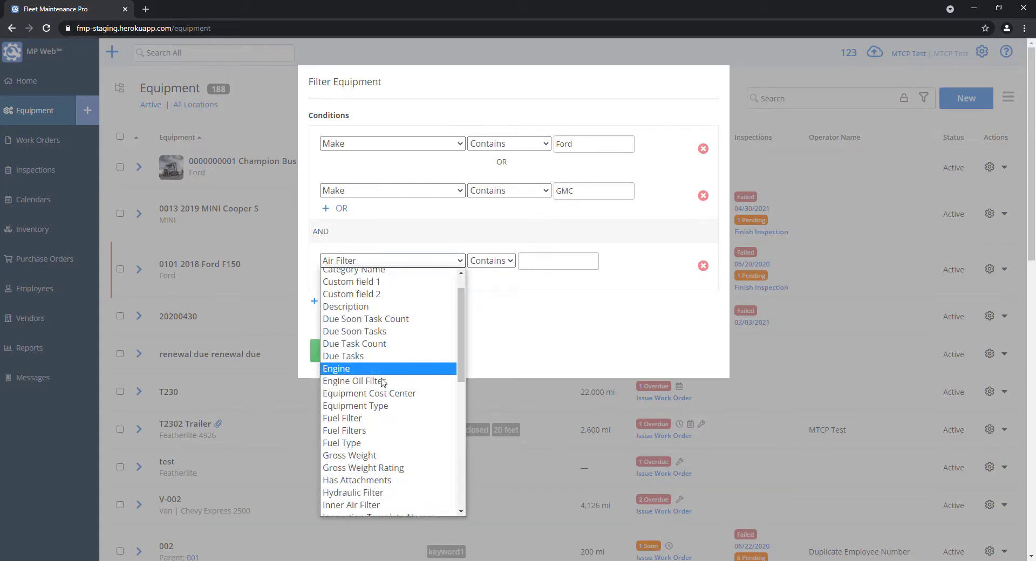
left_click(346, 443)
left_click(510, 260)
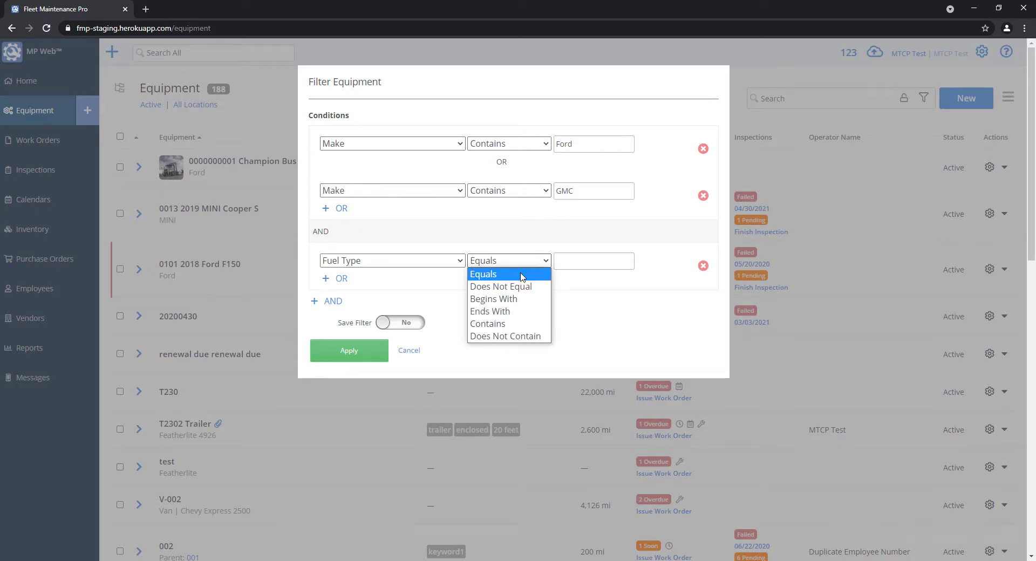
left_click(521, 273)
left_click(492, 265)
left_click(488, 324)
left_click(592, 261)
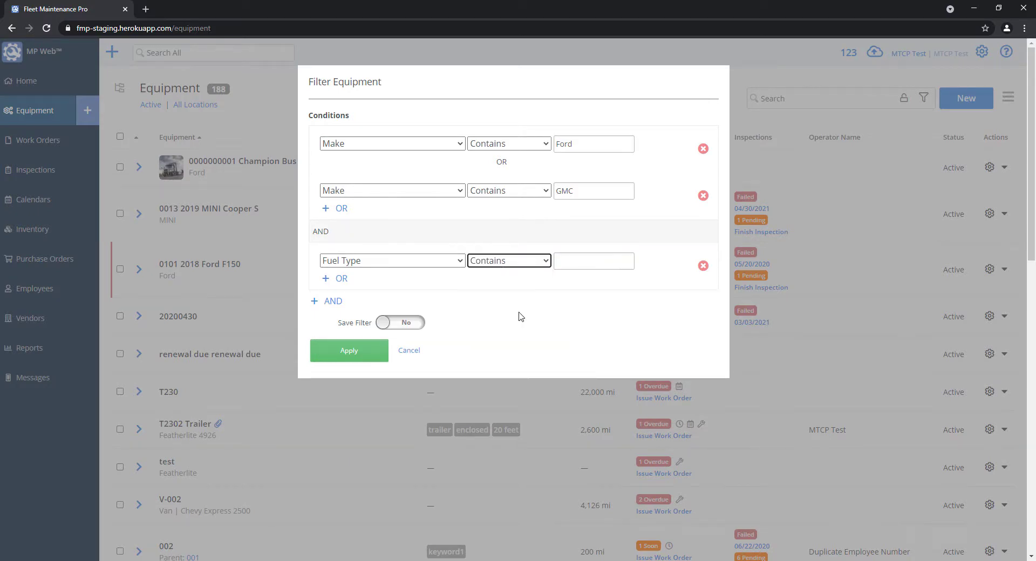
type("Diesel")
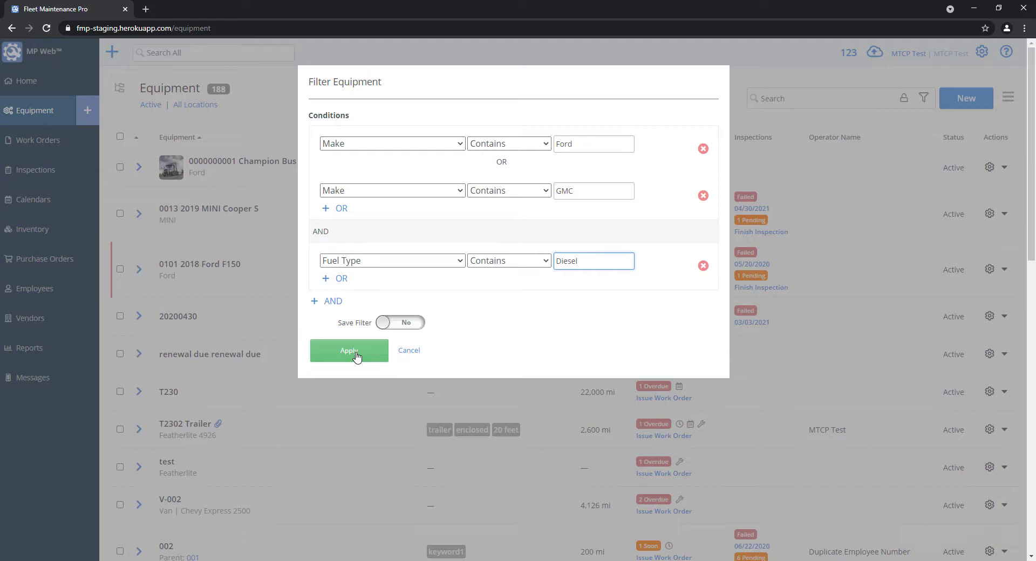
Save the filter as 'Ford And GMC Diesels' and apply it, leaving 4 vehicles
left_click(406, 323)
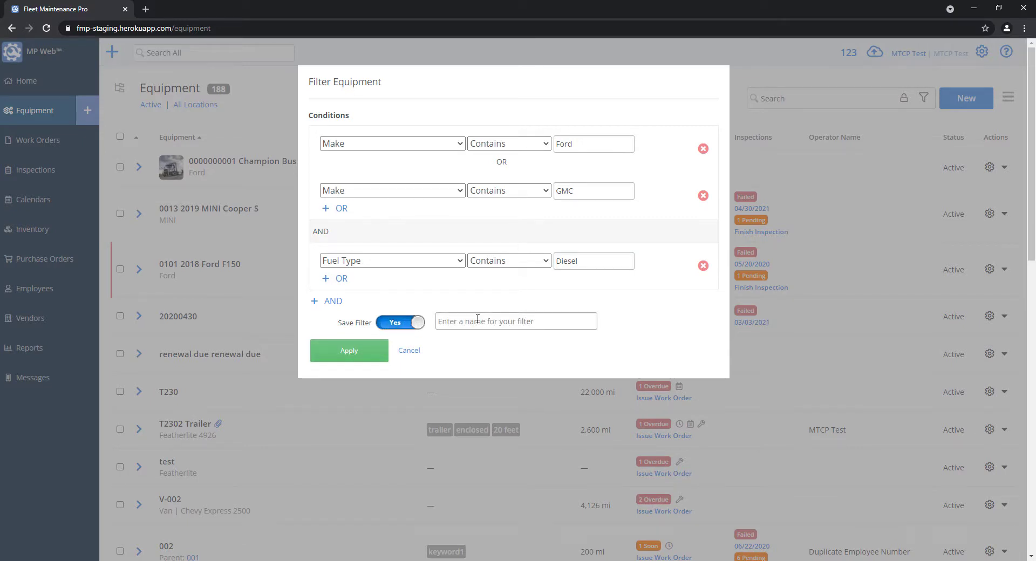
left_click(478, 320)
type("Ford ")
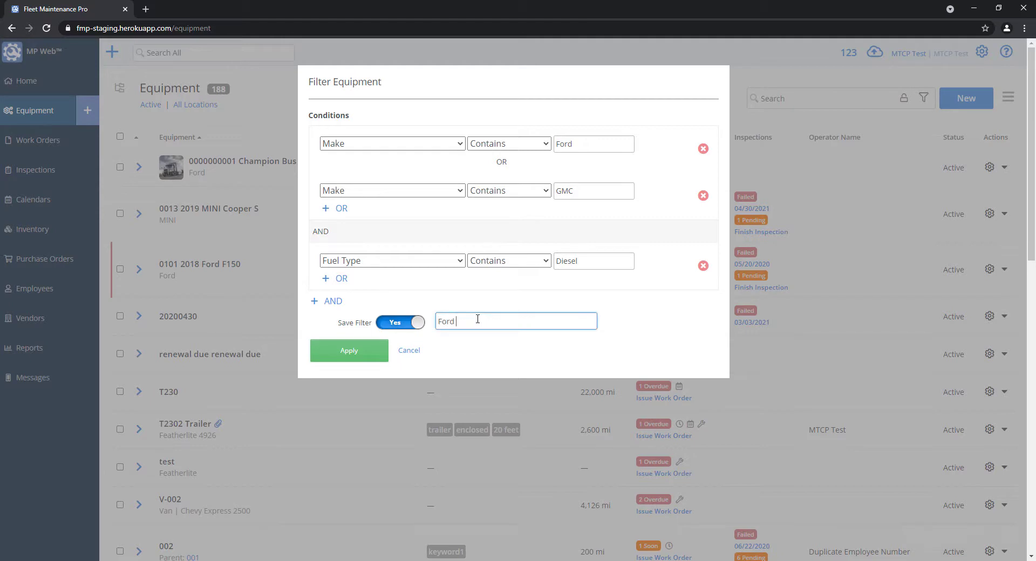
type("And GMS")
type(" Diesels")
left_click(352, 354)
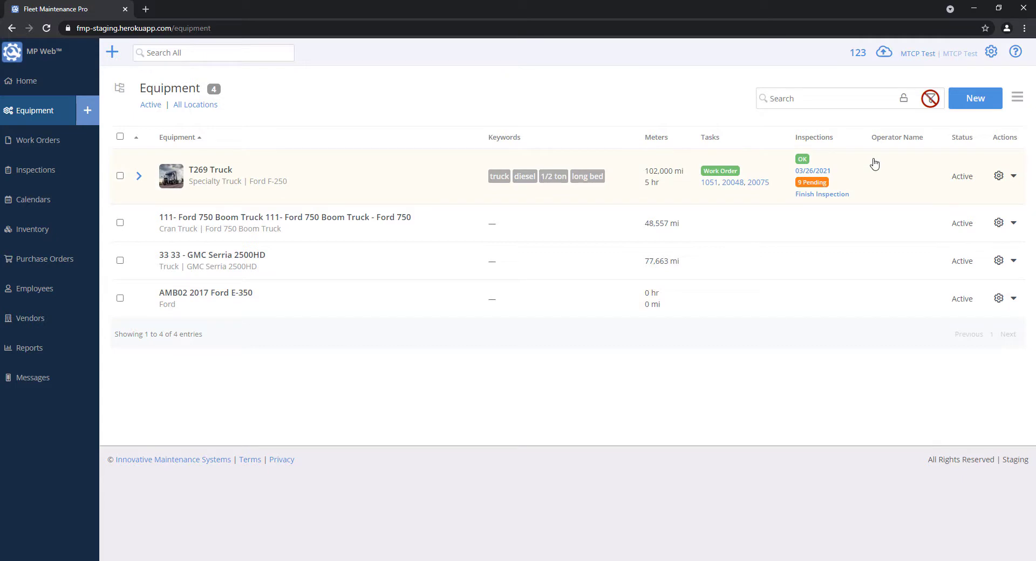
Show a Fuel Type column via Customize, then clear the filter to list all 188 vehicles
left_click(1018, 97)
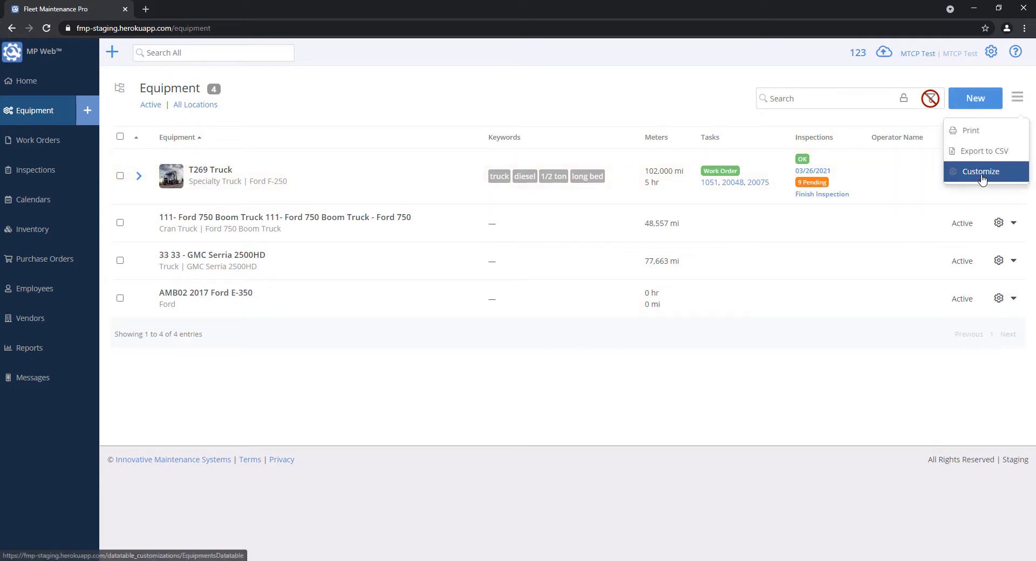
left_click(979, 178)
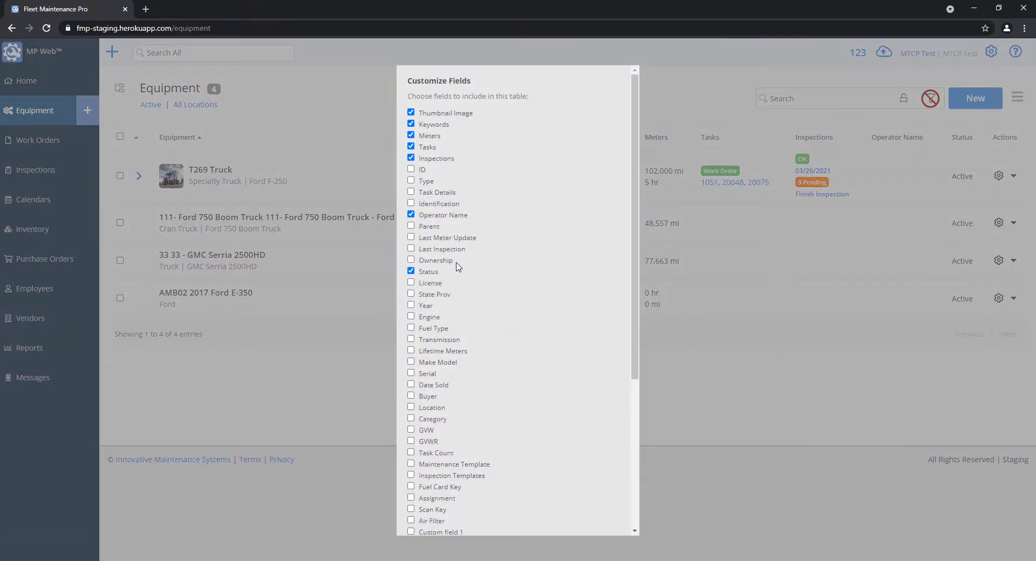
left_click(412, 328)
scroll(474, 399, "down", 5)
left_click(419, 517)
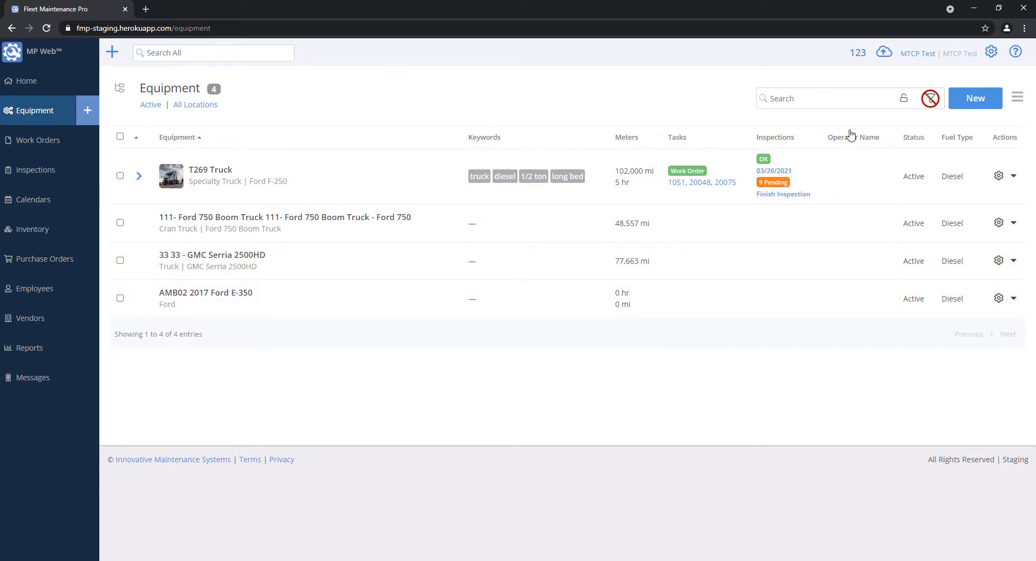
left_click(930, 98)
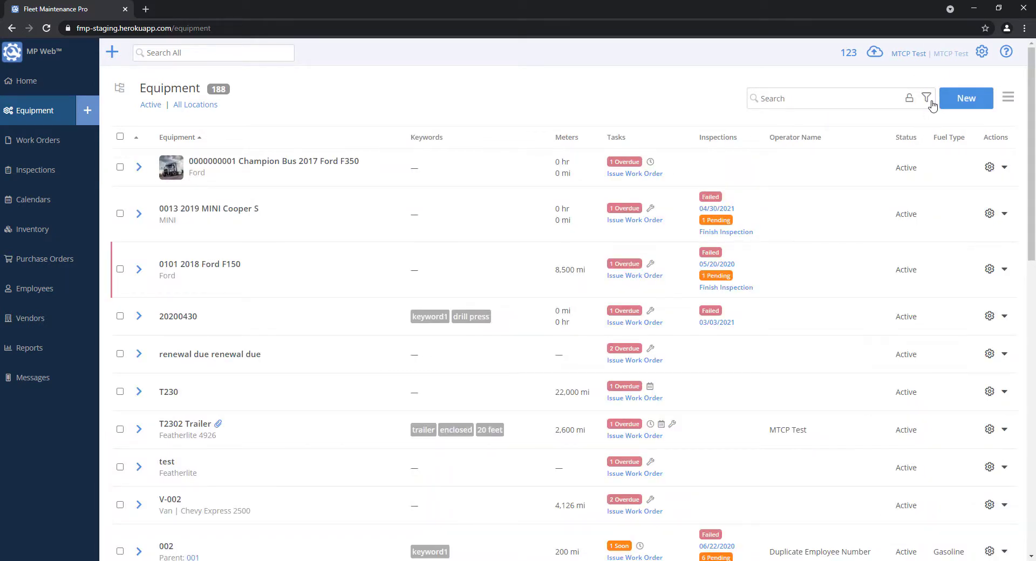
Apply the saved 'Ford And GMC Diesels' filter, then clear it and reopen the filter menu
left_click(927, 99)
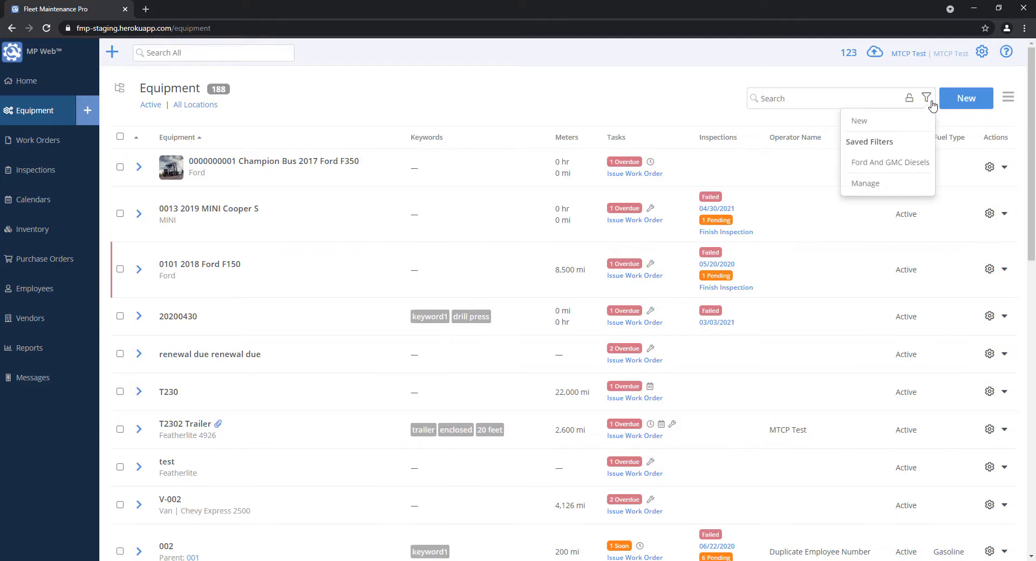
left_click(921, 165)
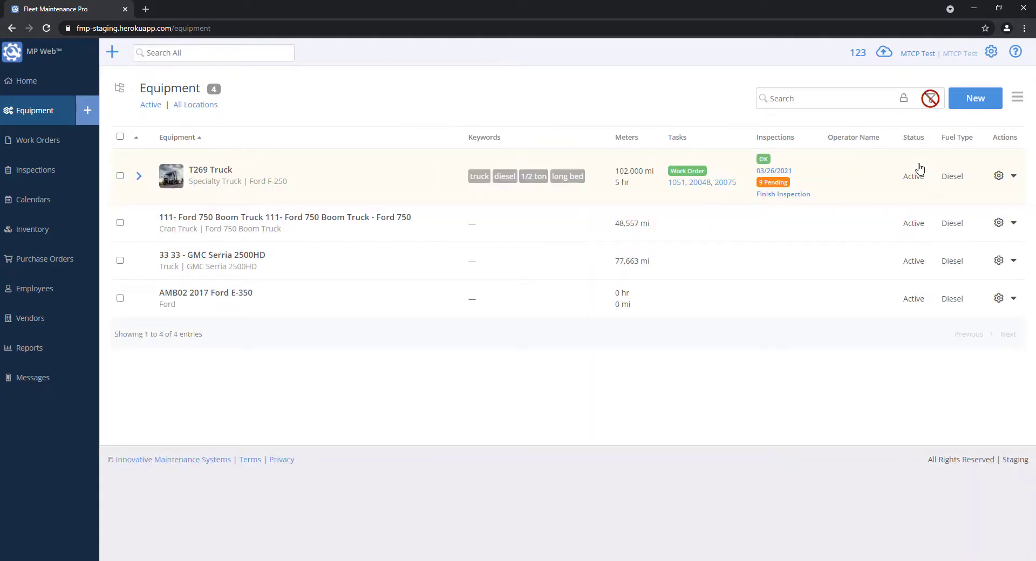
left_click(930, 98)
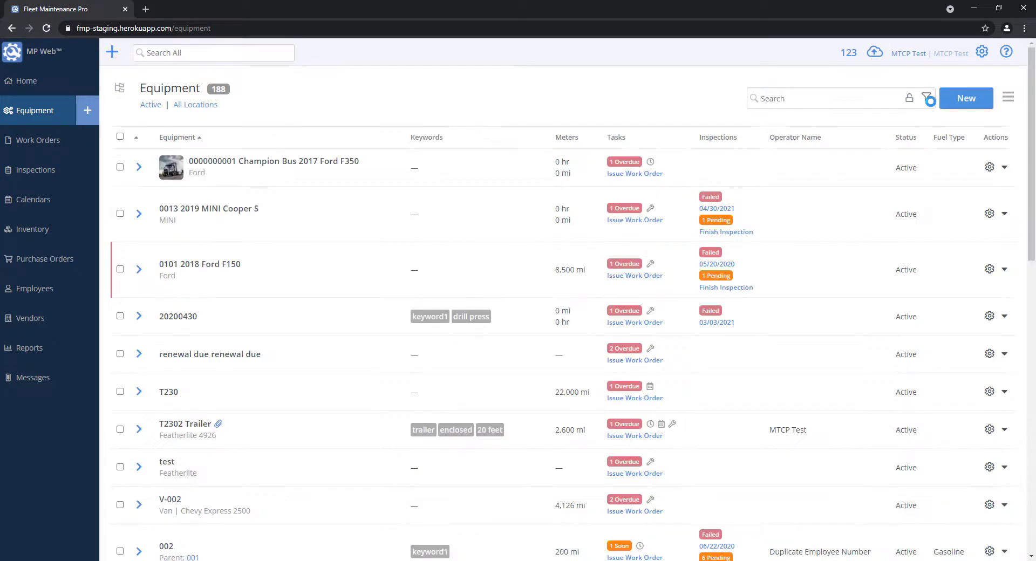
left_click(927, 99)
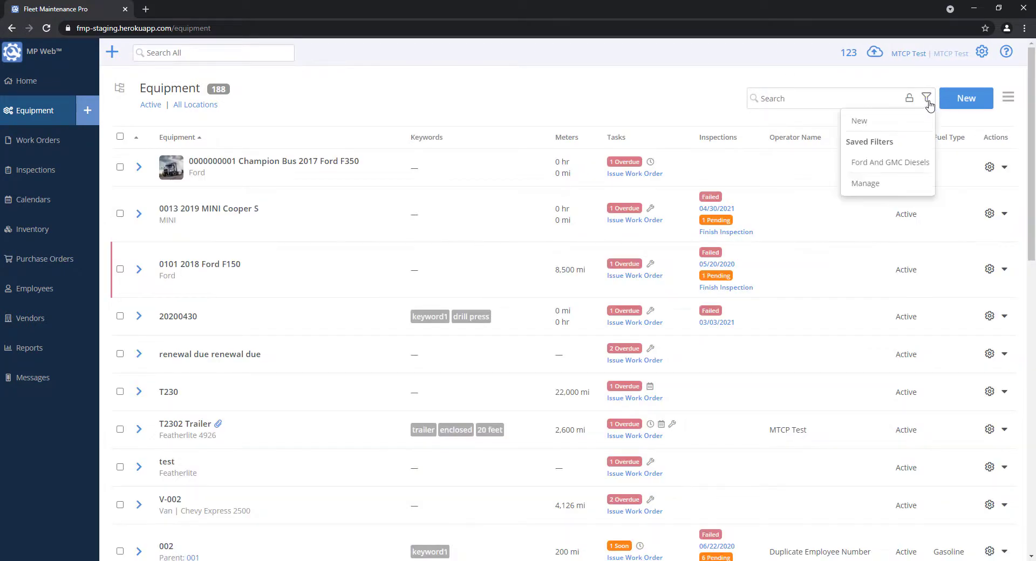
In Manage, delete the Fuel Type condition, rename the filter 'Ford And GMC', and save
left_click(881, 186)
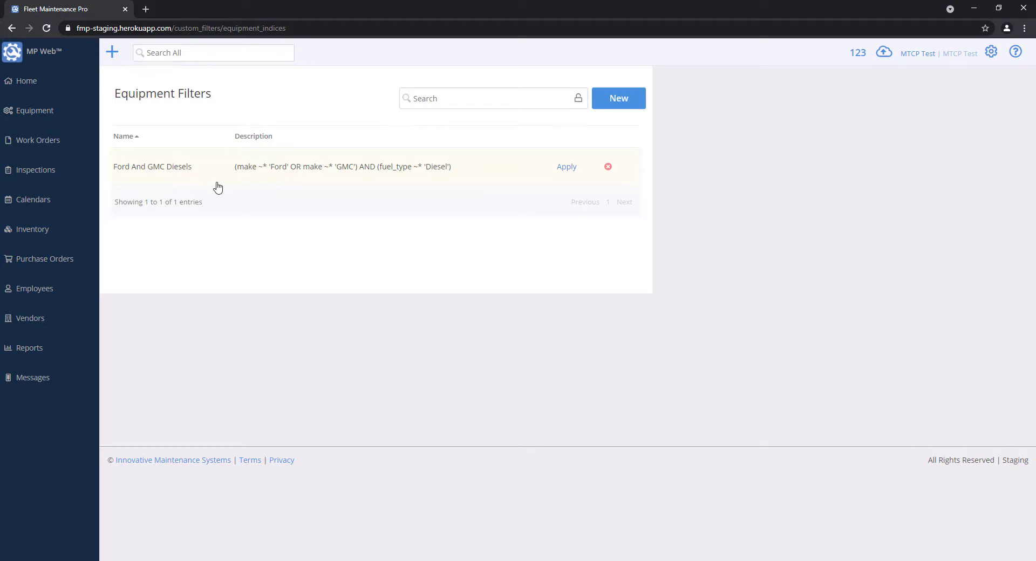
left_click(165, 172)
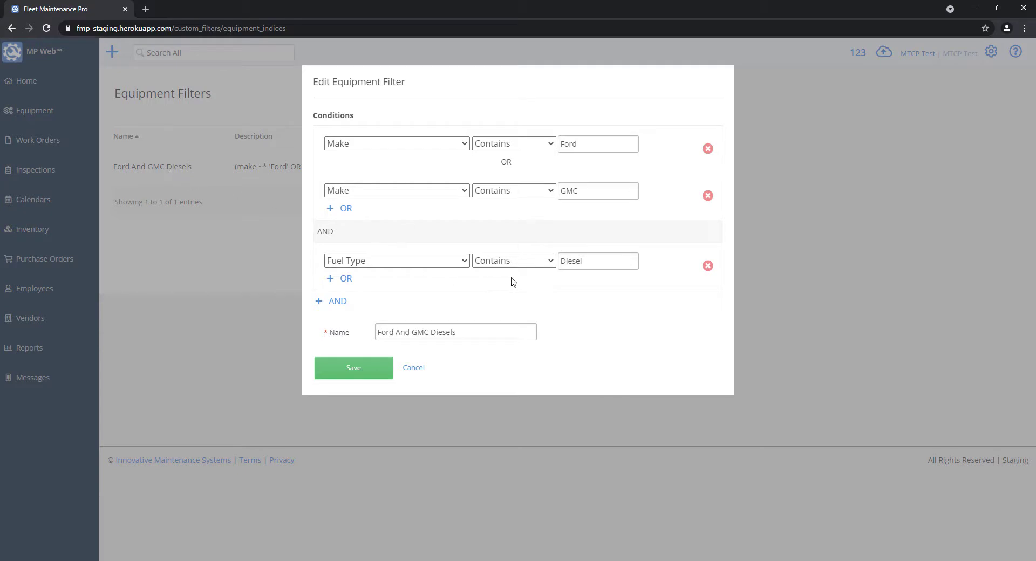
left_click(708, 266)
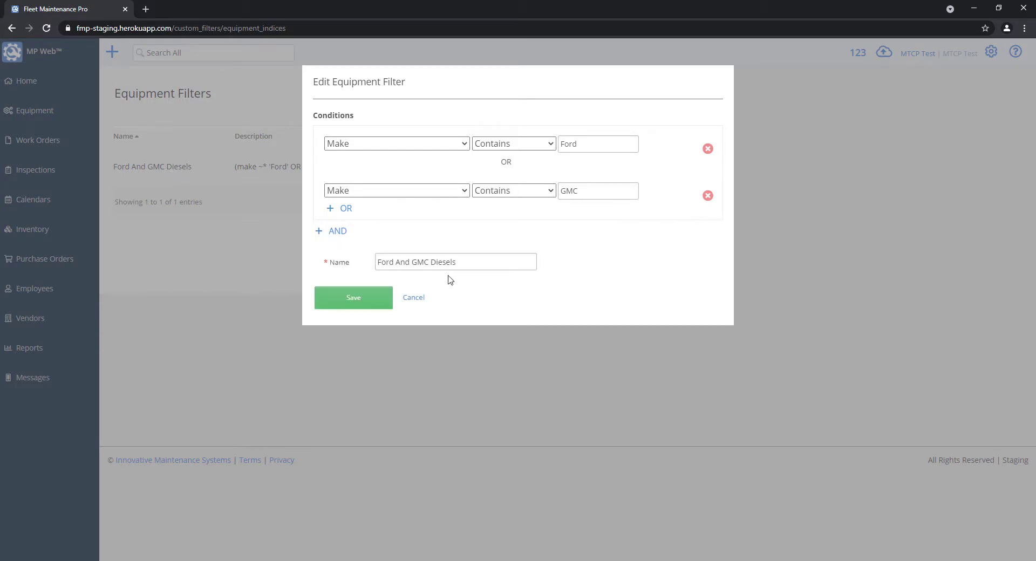
left_click(432, 263)
left_click(522, 264, "shift")
key("BackSpace")
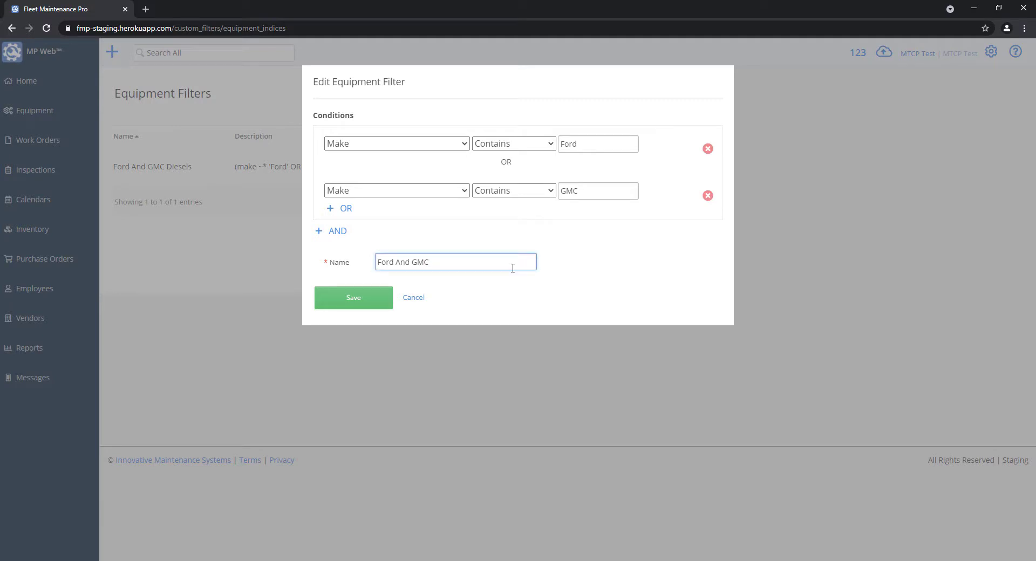
left_click(345, 298)
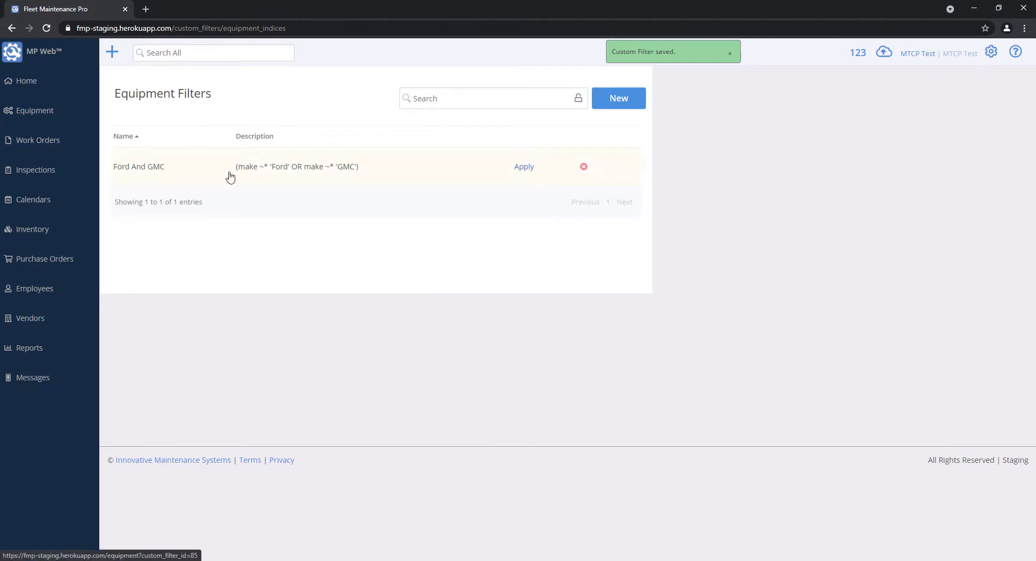
left_click(50, 127)
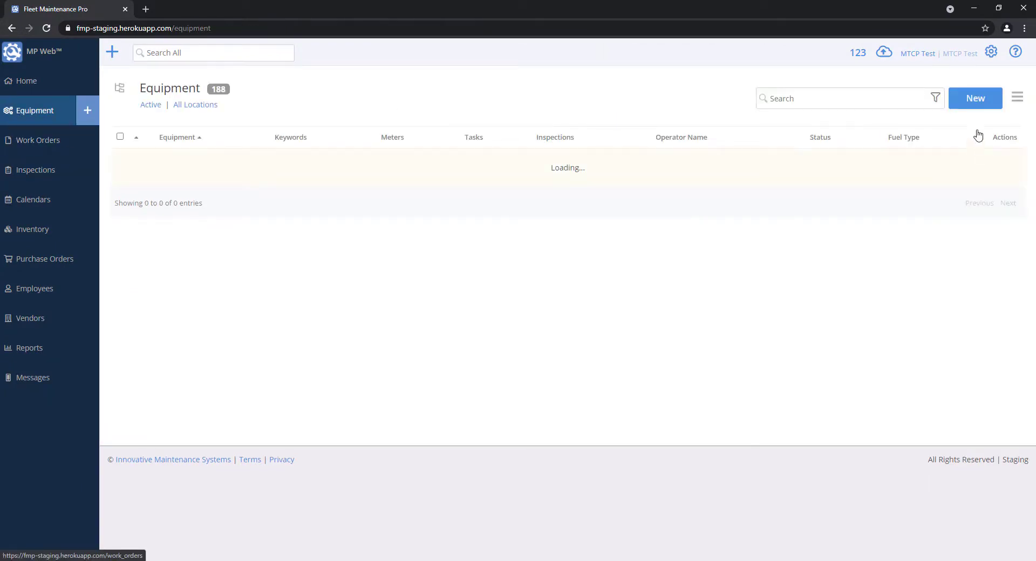
Apply the saved Ford And GMC filter (18 vehicles), then clear it so all 188 items show
left_click(928, 99)
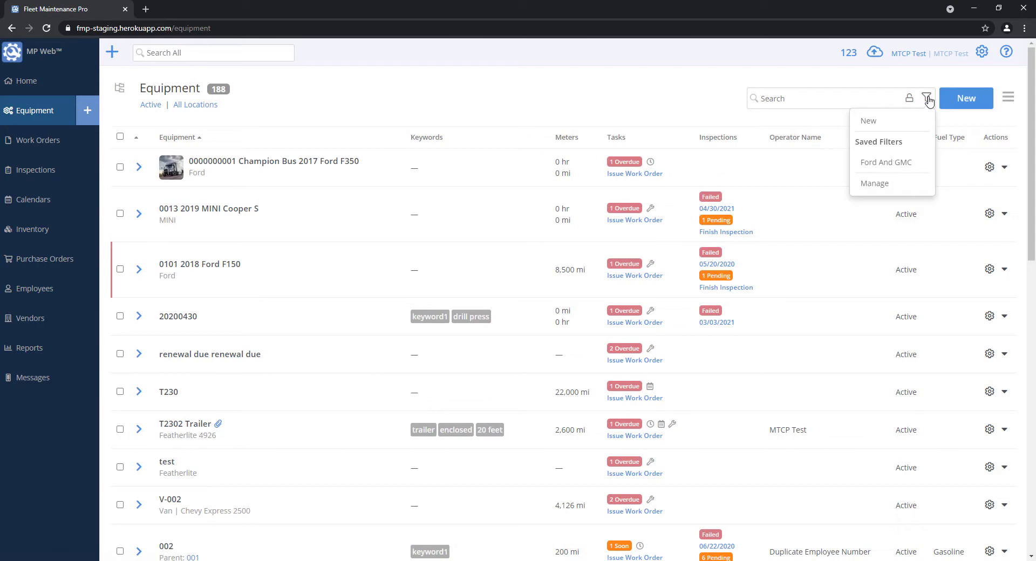
left_click(907, 165)
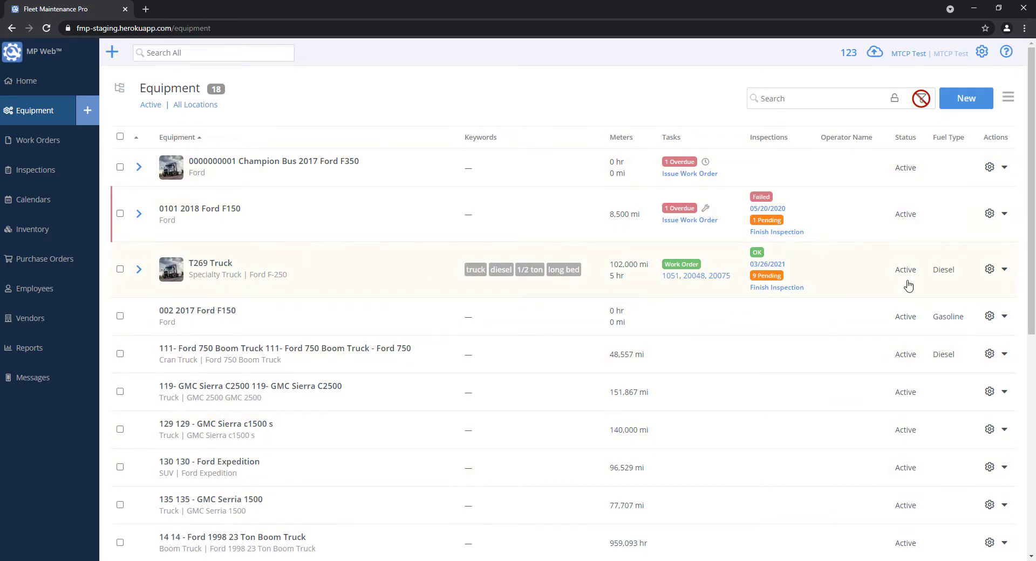
left_click(922, 99)
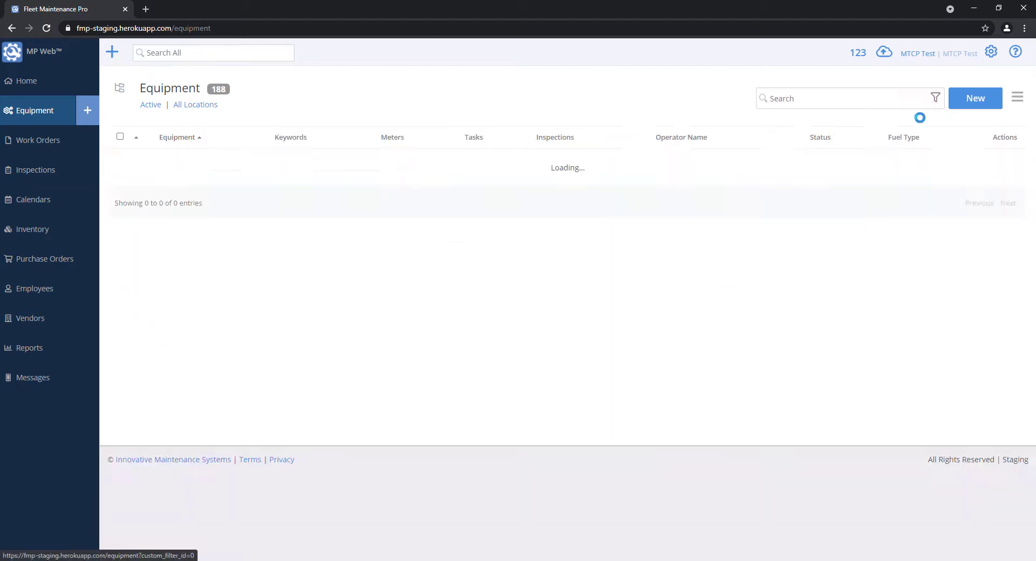
left_click(935, 100)
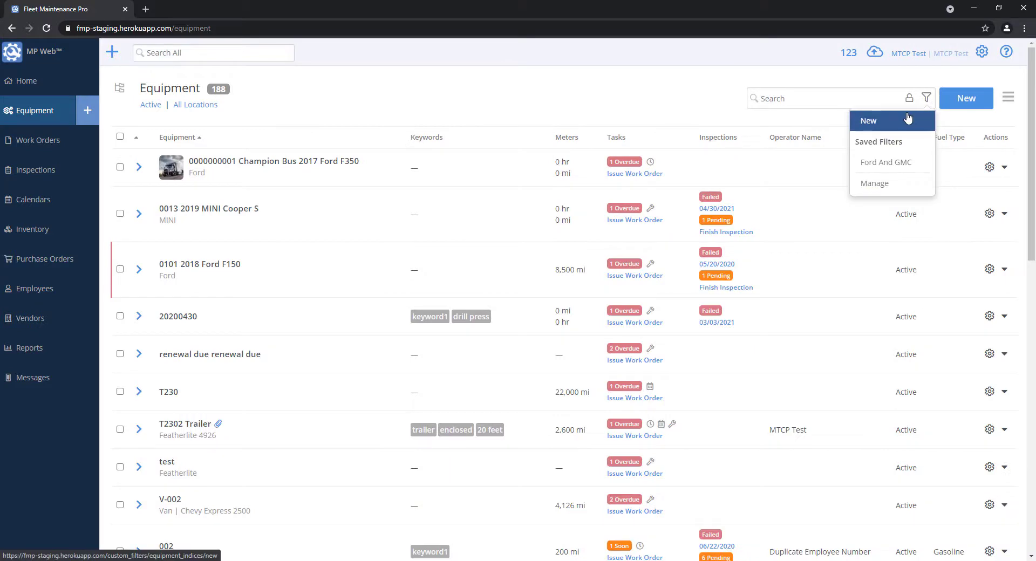
Look over the Equipment and Work Orders filter conditions, closing each without applying
left_click(877, 121)
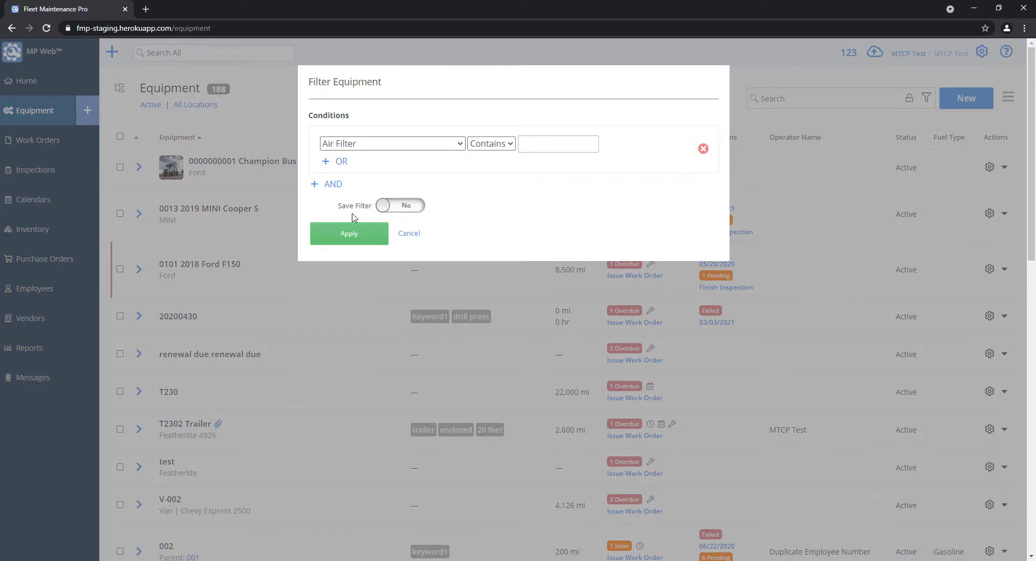
left_click(413, 233)
left_click(55, 145)
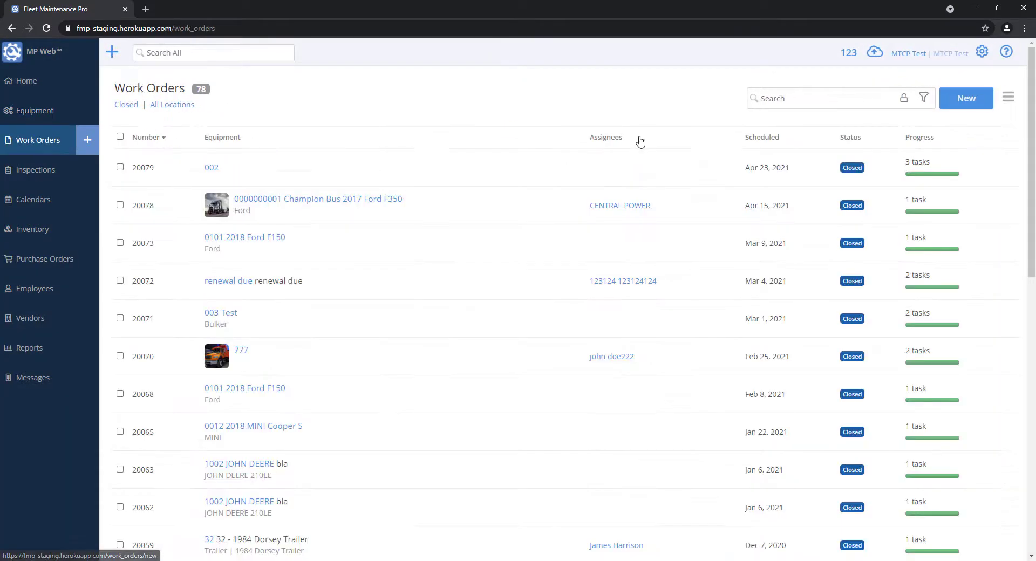
left_click(924, 99)
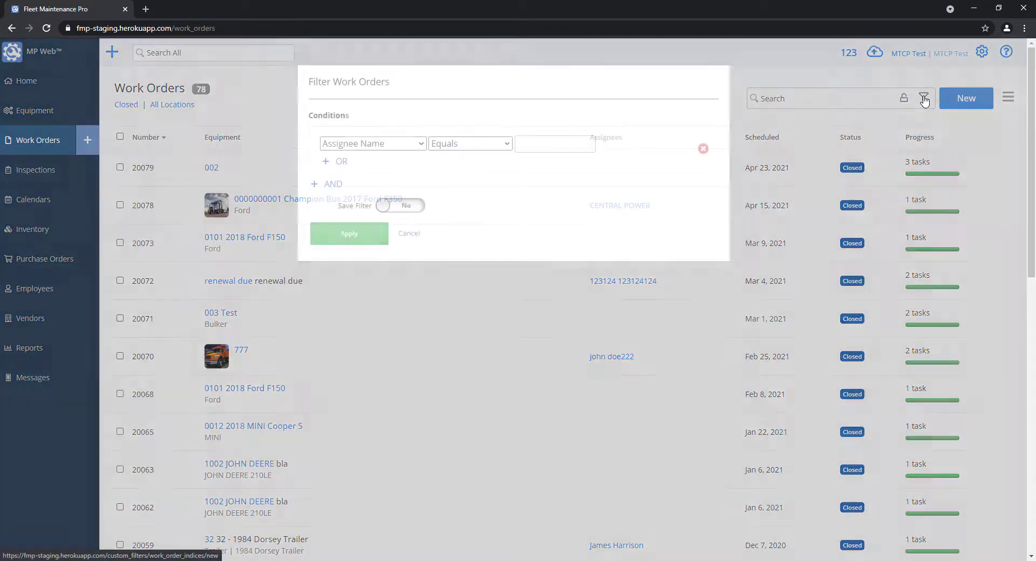
left_click(417, 238)
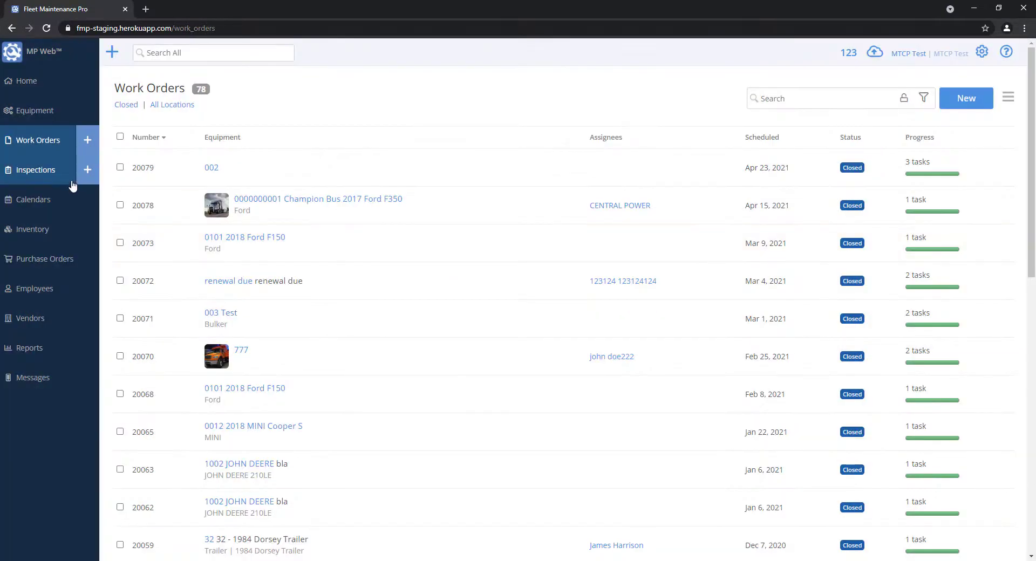
Check the Inventory filter's available fields without changes, then go to the Reports section
left_click(42, 229)
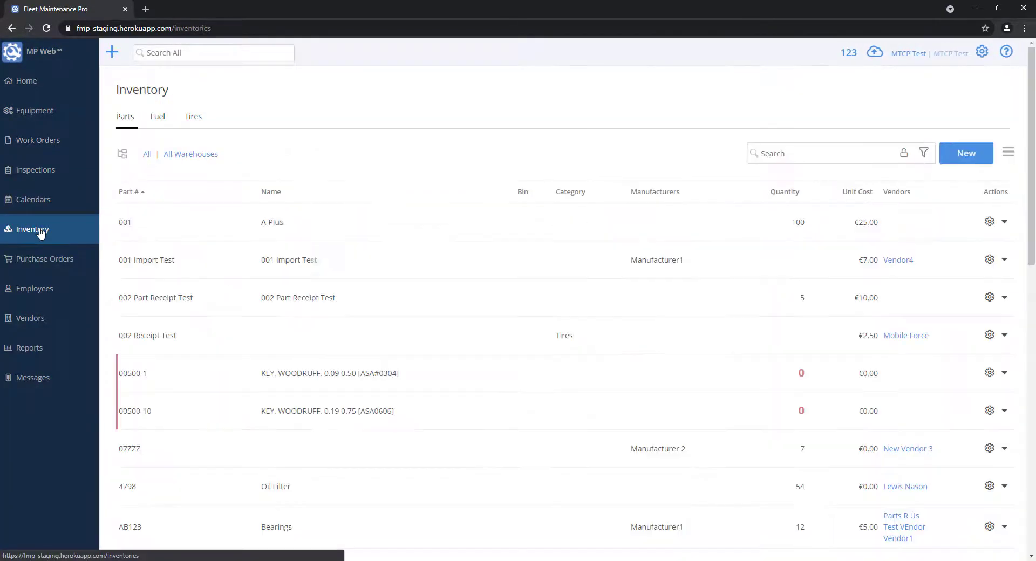
left_click(924, 155)
left_click(385, 145)
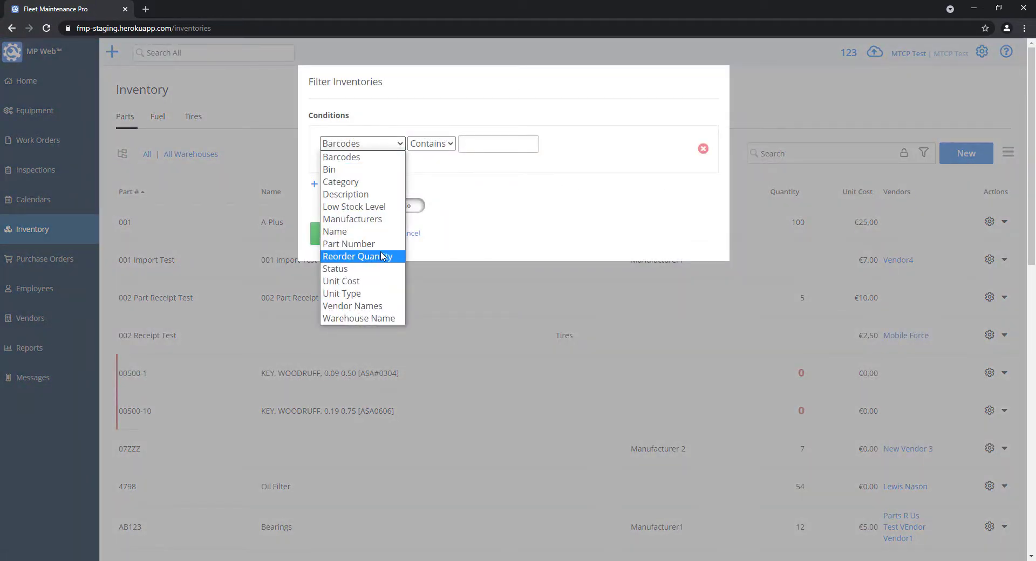
left_click(503, 244)
left_click(419, 234)
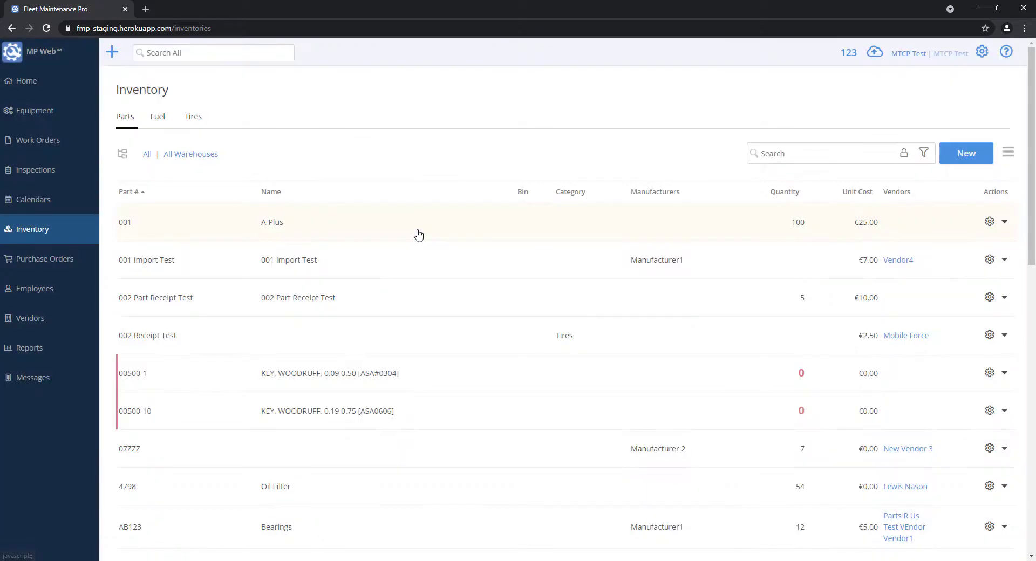
left_click(32, 350)
Open the Equipment List report and start a filter with Make contains Ford
left_click(139, 80)
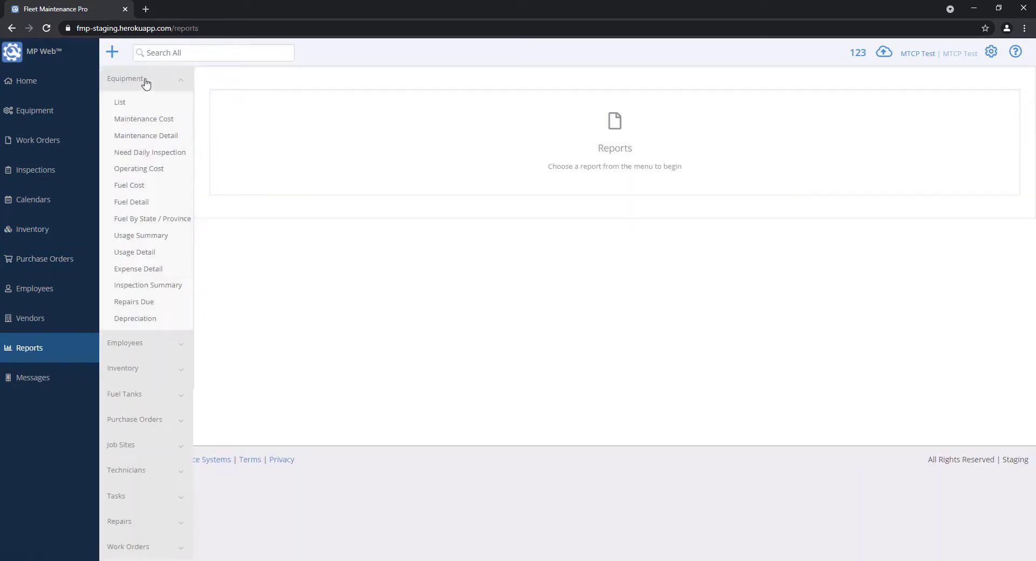
left_click(119, 103)
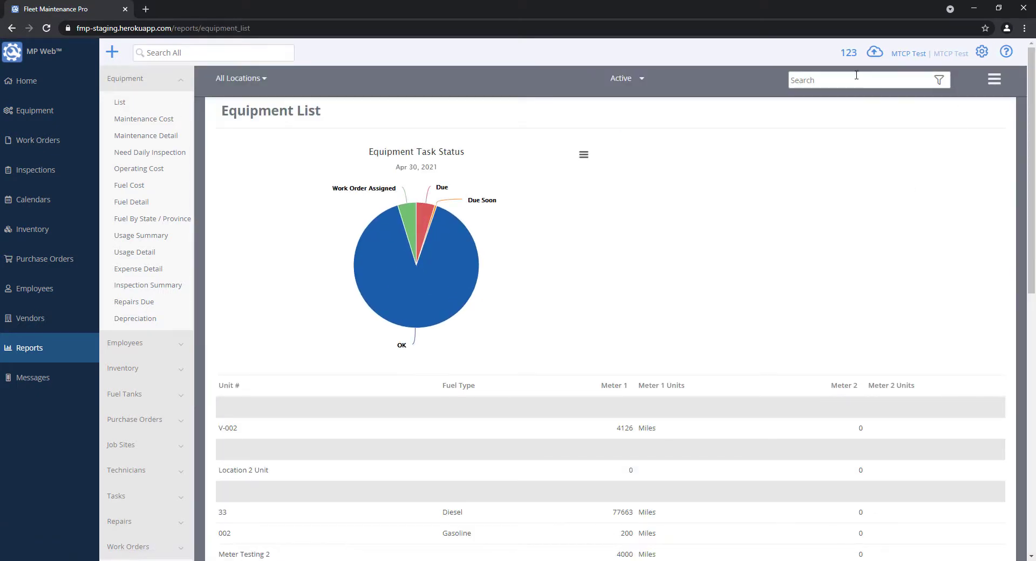
left_click(939, 82)
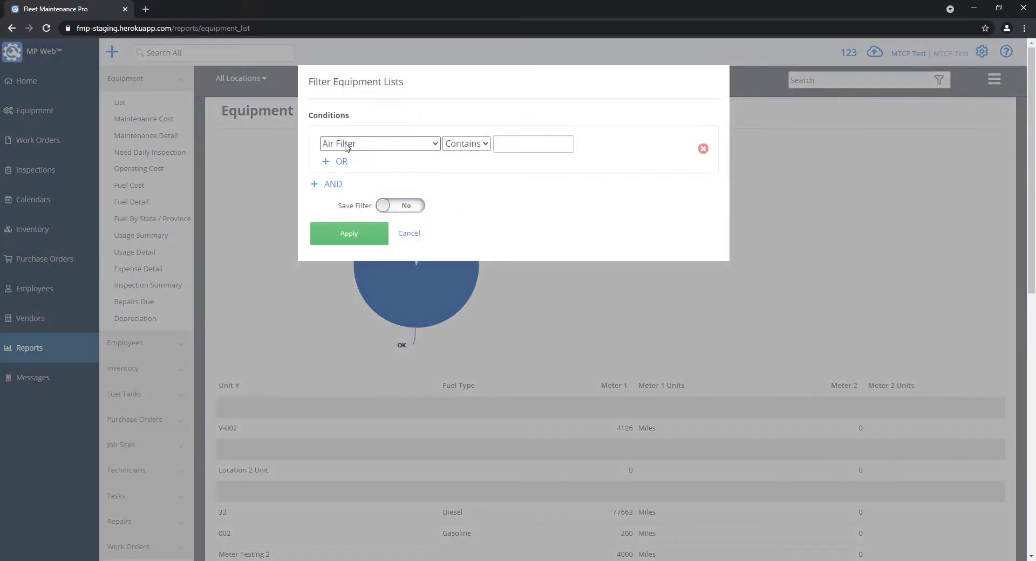
left_click(347, 147)
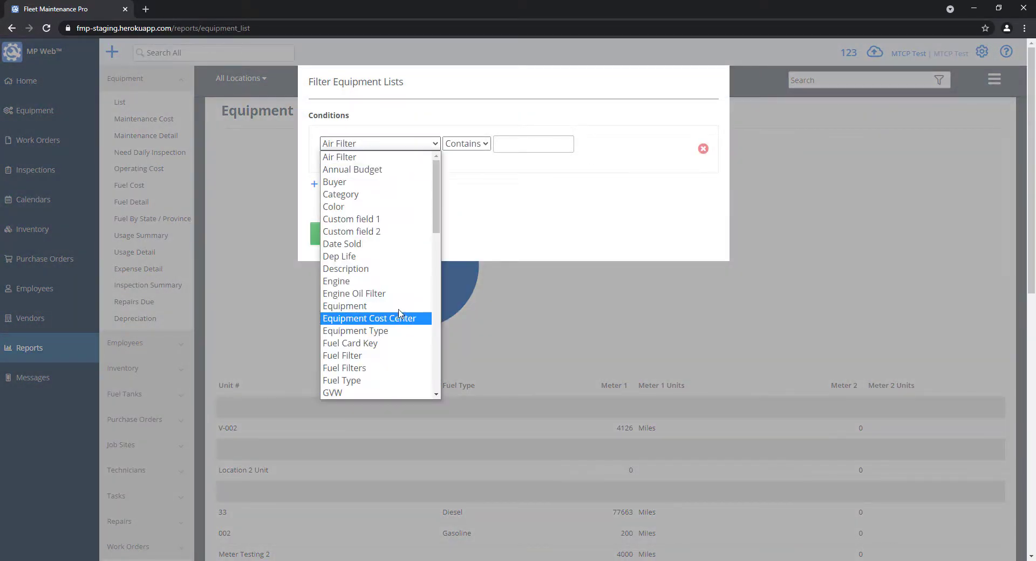
scroll(435, 259, "down", 3)
scroll(435, 260, "down", 3)
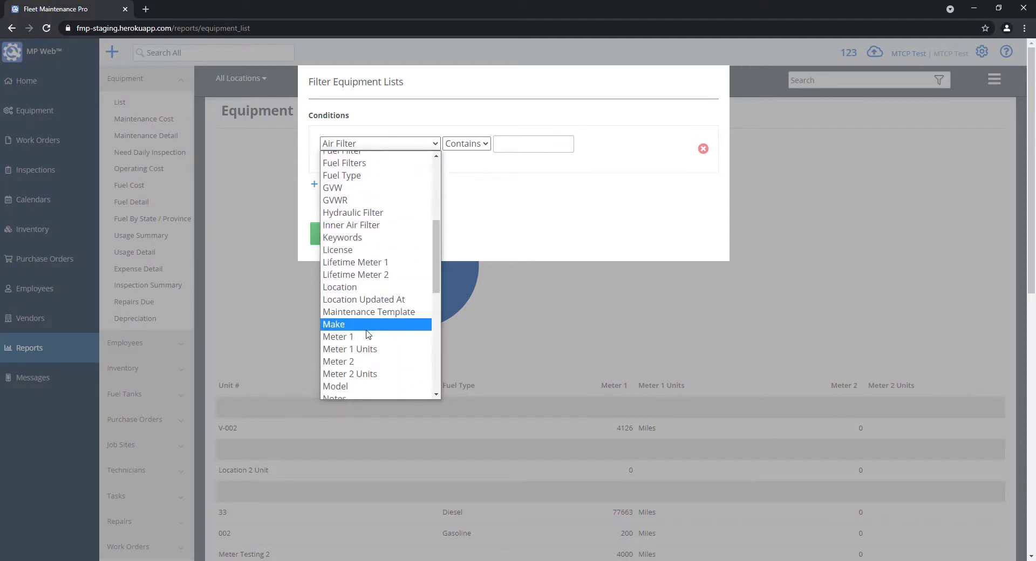
left_click(364, 326)
left_click(469, 144)
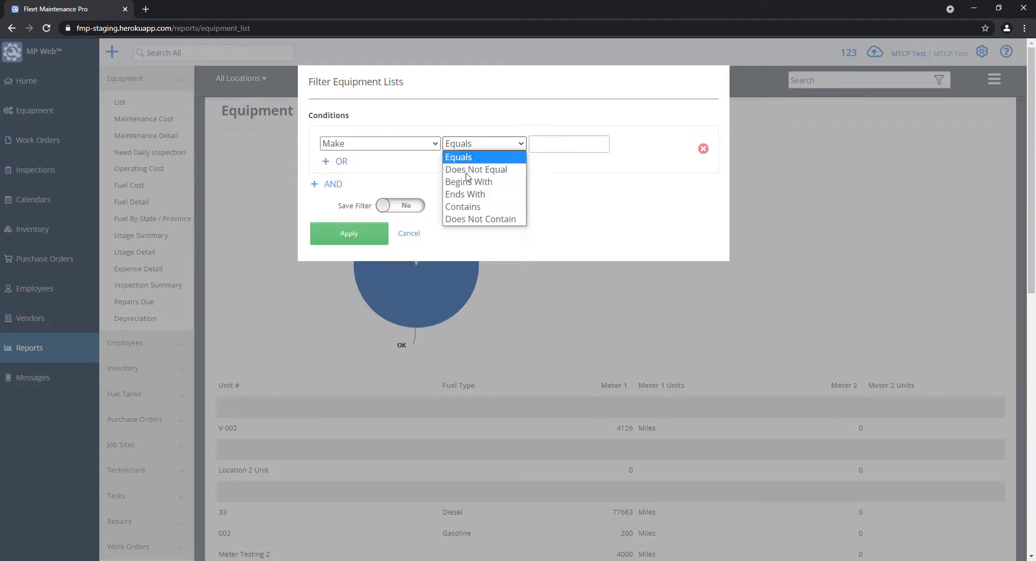
left_click(486, 207)
left_click(575, 139)
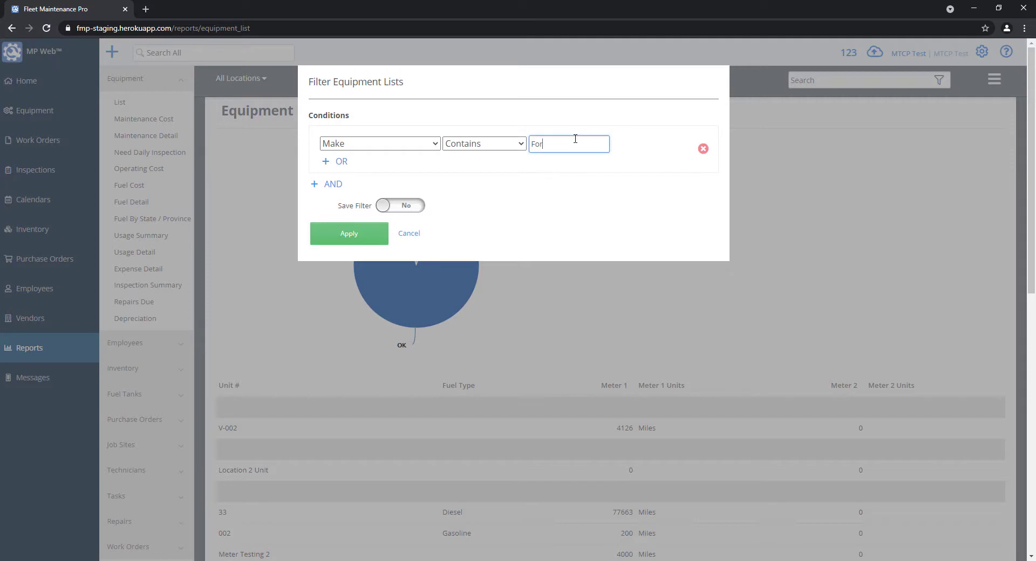
type("d")
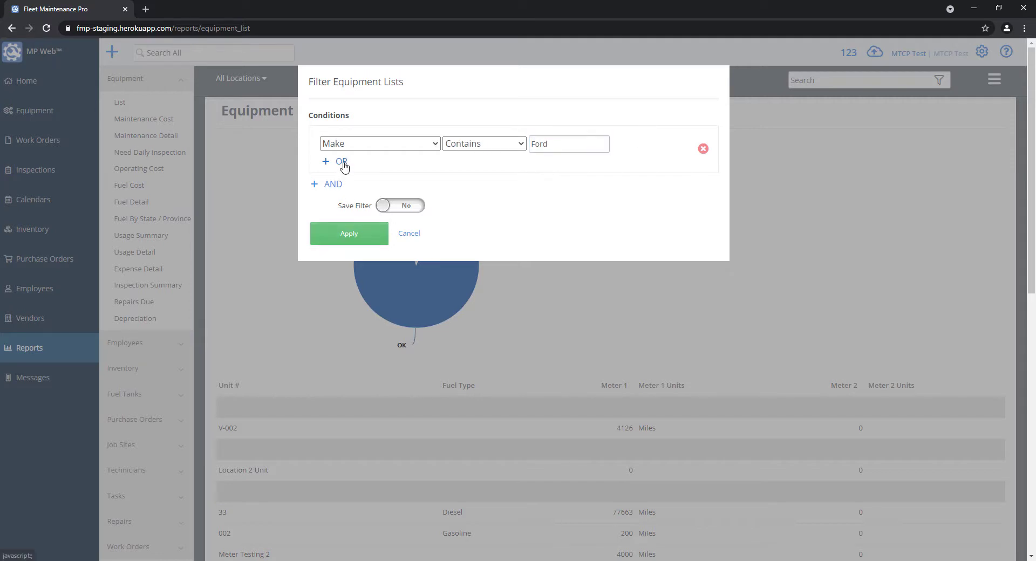
Add an OR condition: Make contains GMC
left_click(341, 162)
left_click(367, 190)
scroll(393, 340, "down", 5)
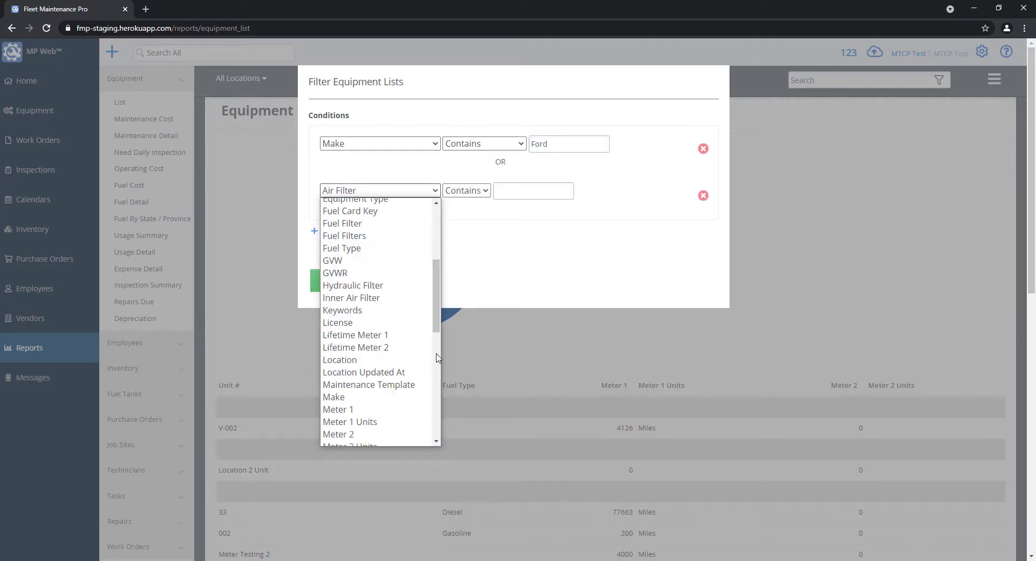
left_click(377, 360)
left_click(484, 192)
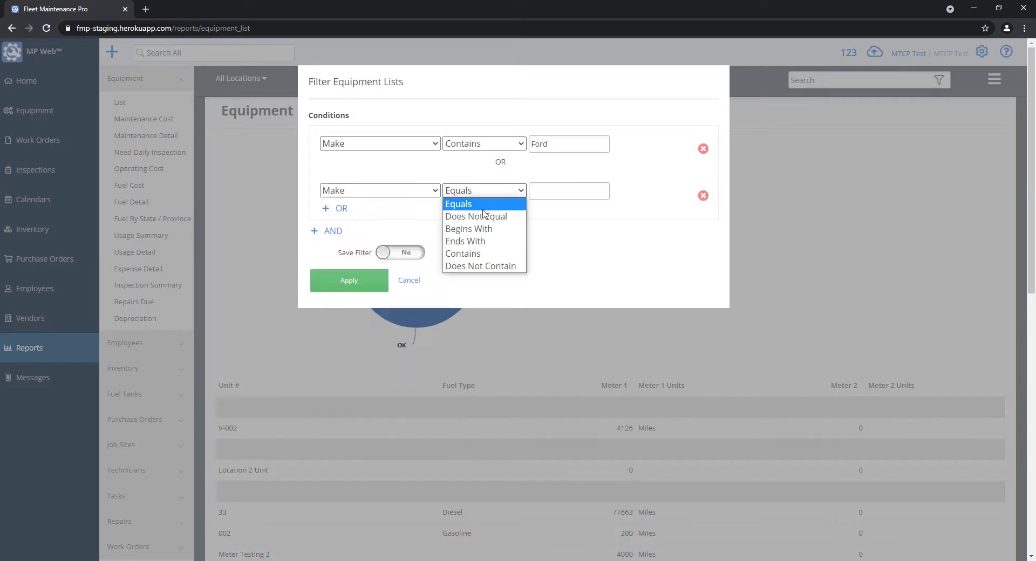
left_click(473, 253)
left_click(560, 191)
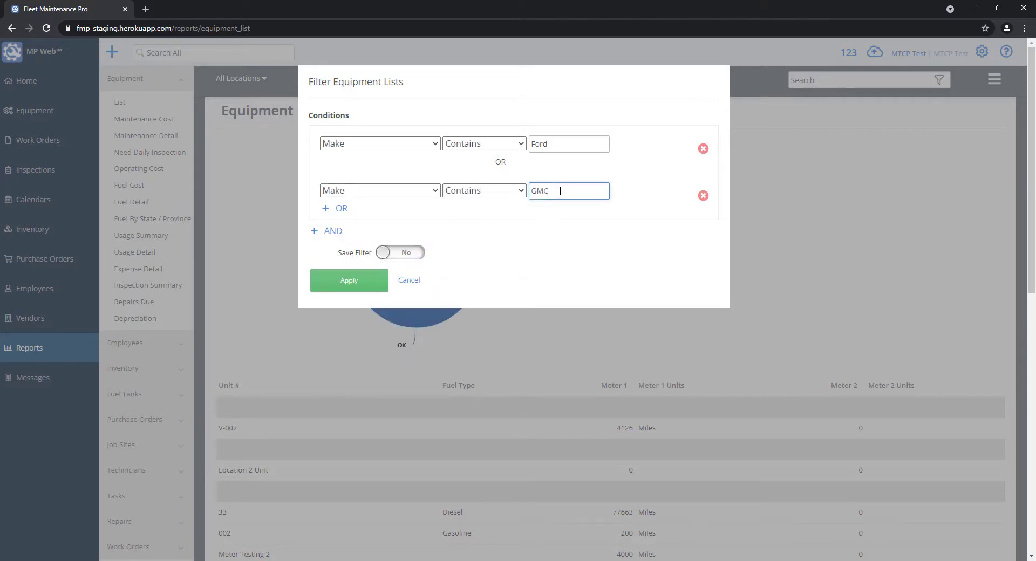
Save the filter as 'Ford and GMC' and apply it to the report
left_click(397, 250)
left_click(480, 251)
type("Ford and GMC")
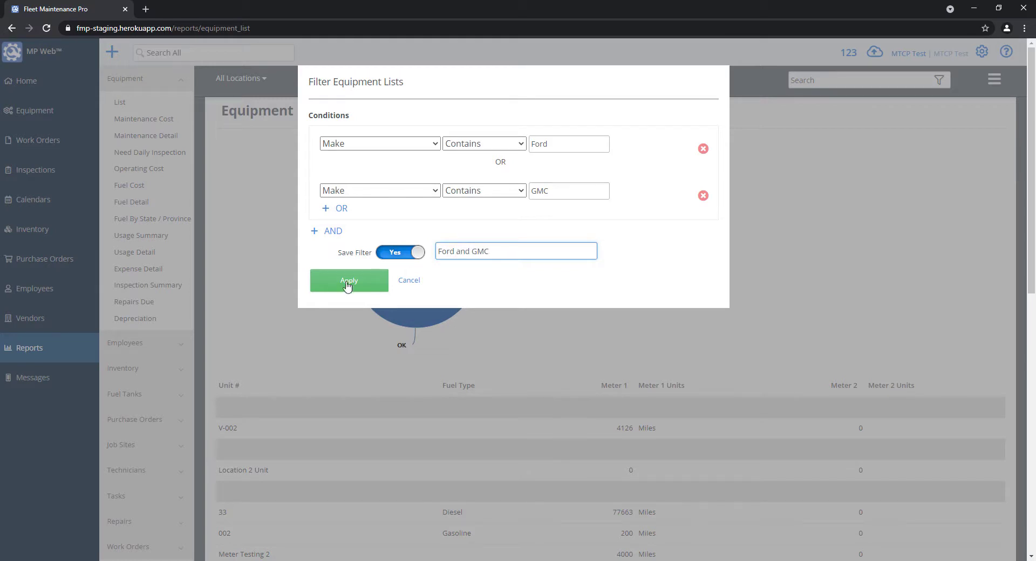
left_click(326, 289)
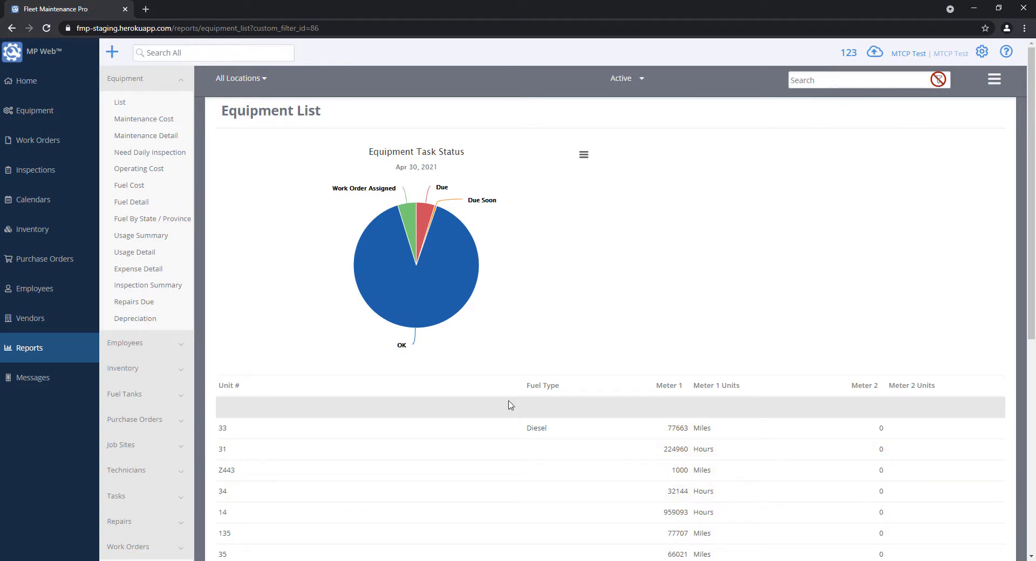
Customize the Equipment List report to include the Make and Model columns
left_click(995, 81)
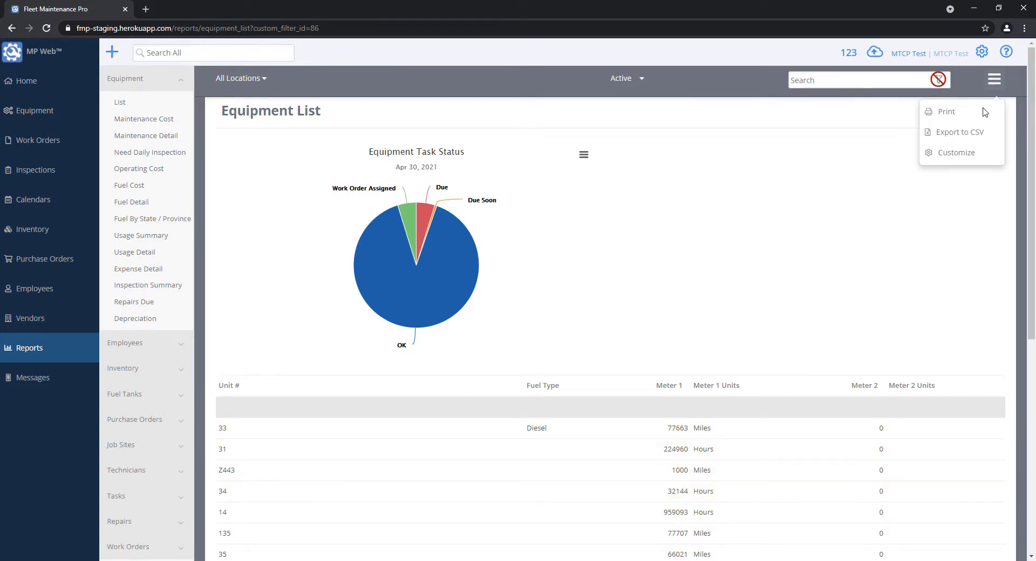
left_click(965, 156)
left_click(407, 204)
left_click(407, 215)
scroll(475, 442, "down", 10)
left_click(412, 516)
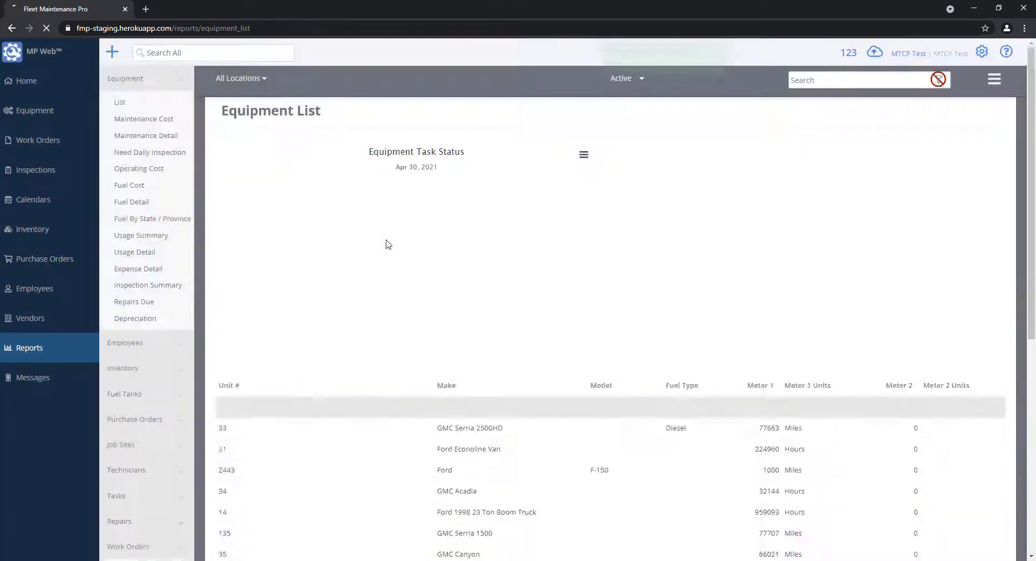
Clear the report's custom filter so all makes are listed again
scroll(395, 240, "down", 4)
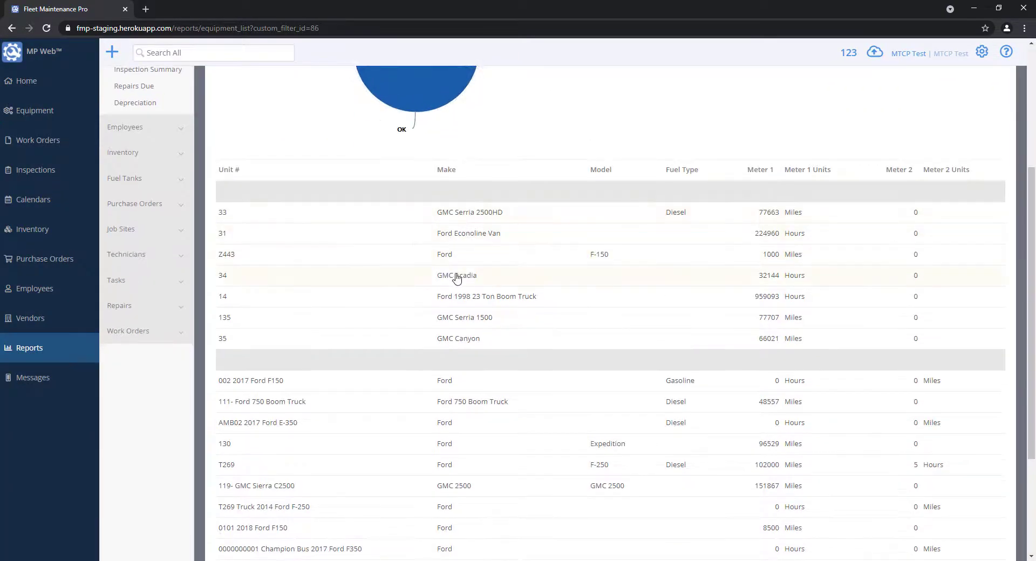
scroll(486, 310, "up", 4)
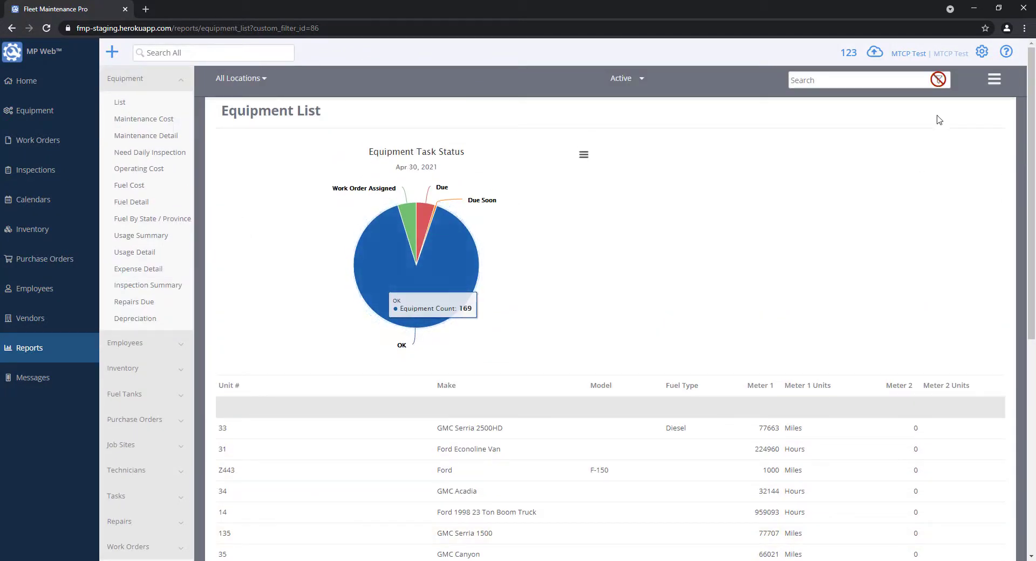
left_click(940, 82)
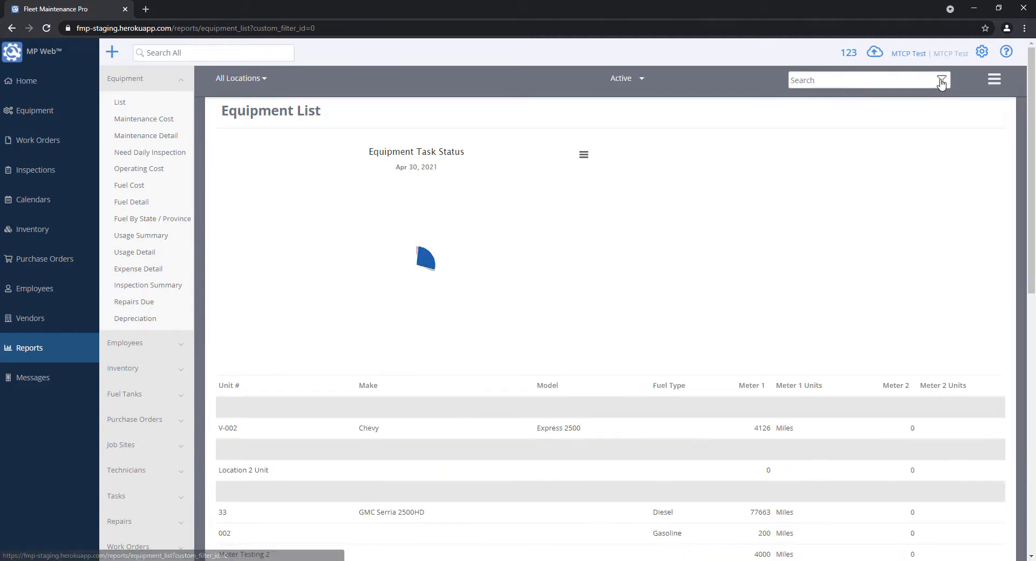